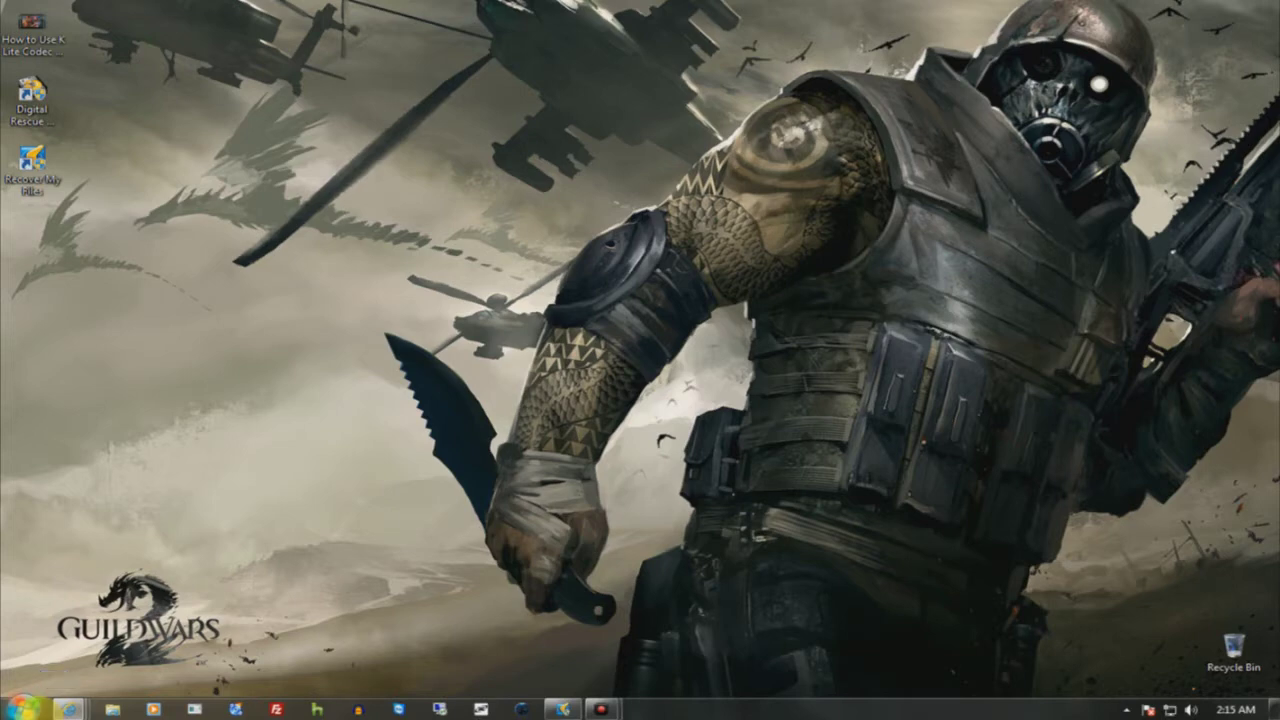
- Bring the Livestream Procaster browser window forward from the Internet Explorer taskbar thumbnails
{"action": "mouse_move", "coordinate": [70, 708]}
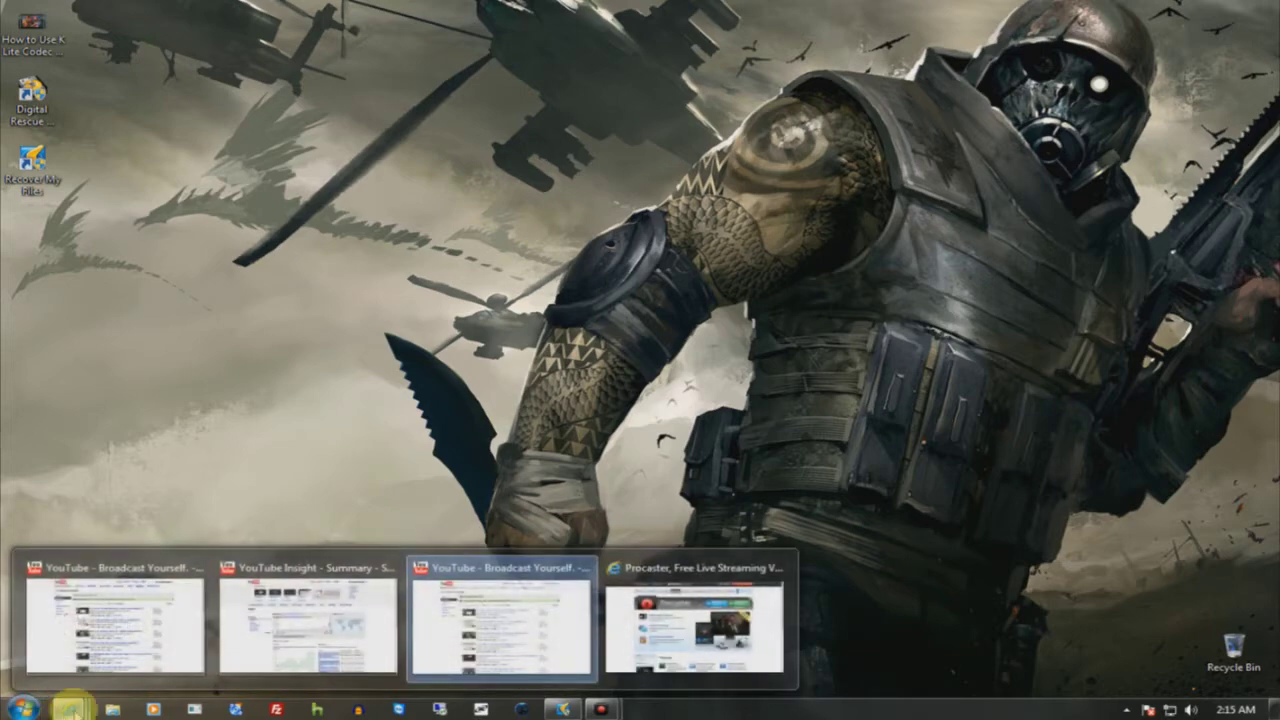
{"action": "left_click", "coordinate": [698, 630]}
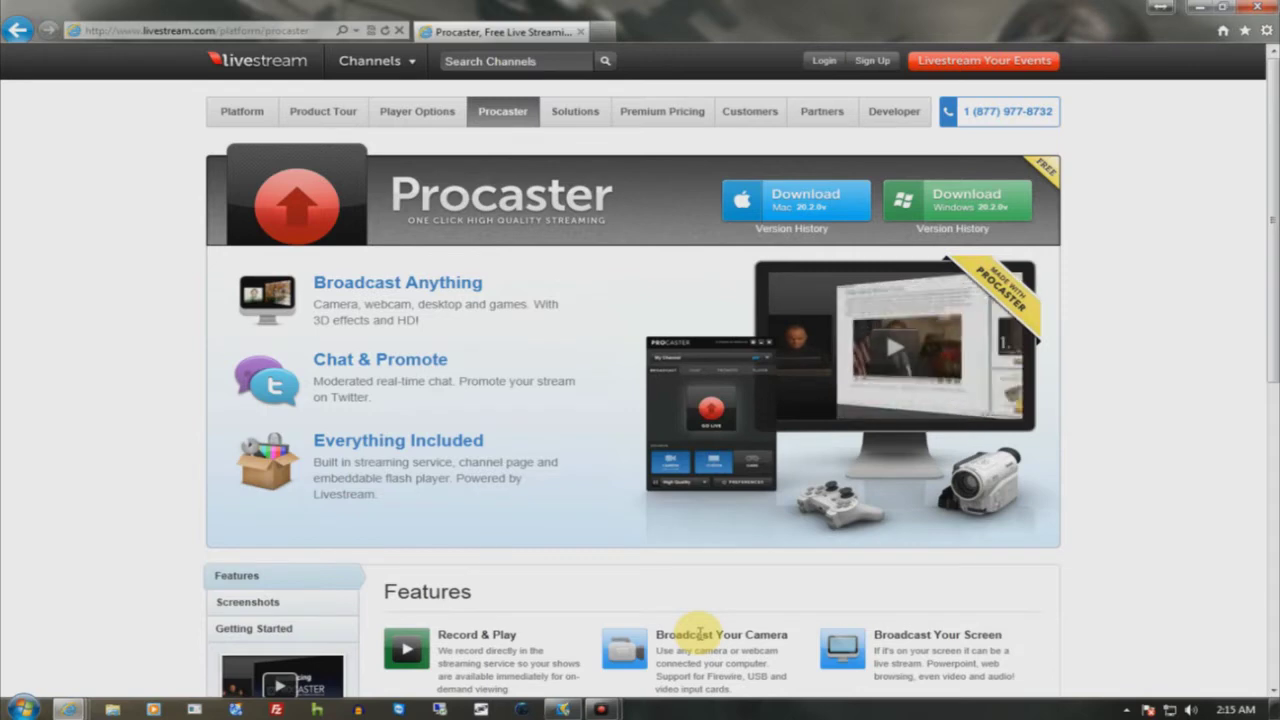
{"action": "left_click", "coordinate": [824, 61]}
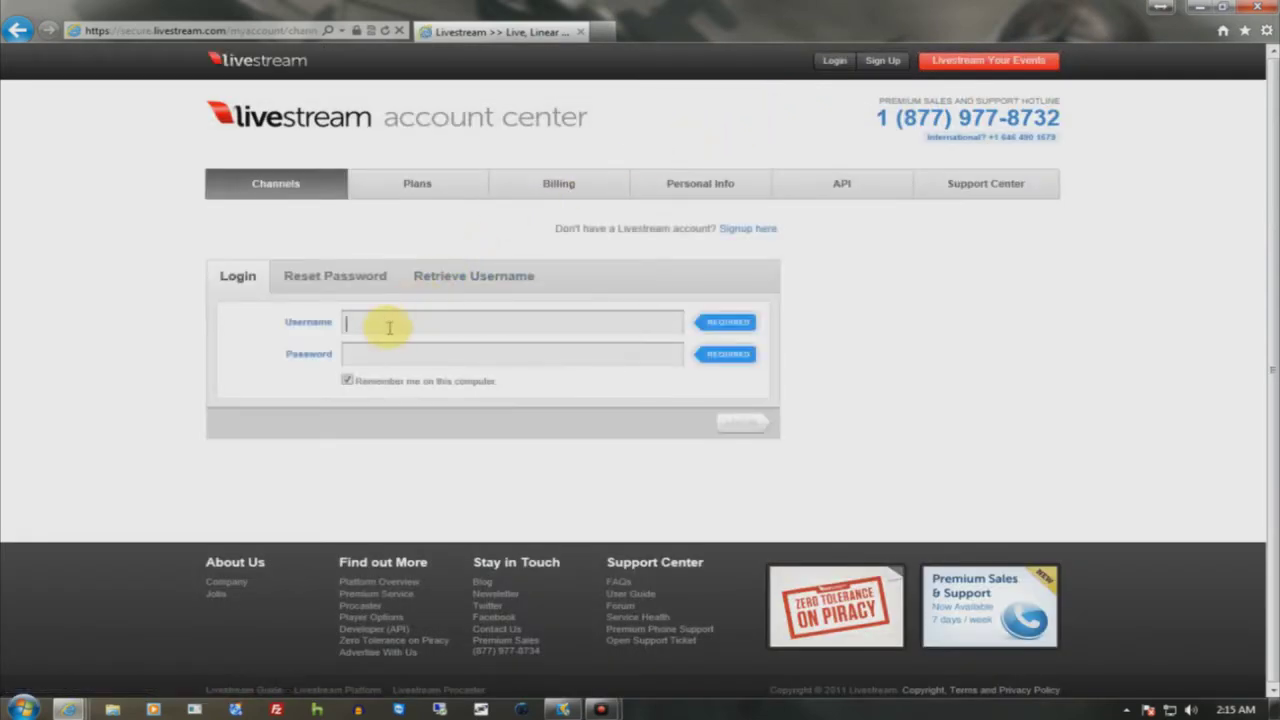
{"action": "type", "text": "rob"}
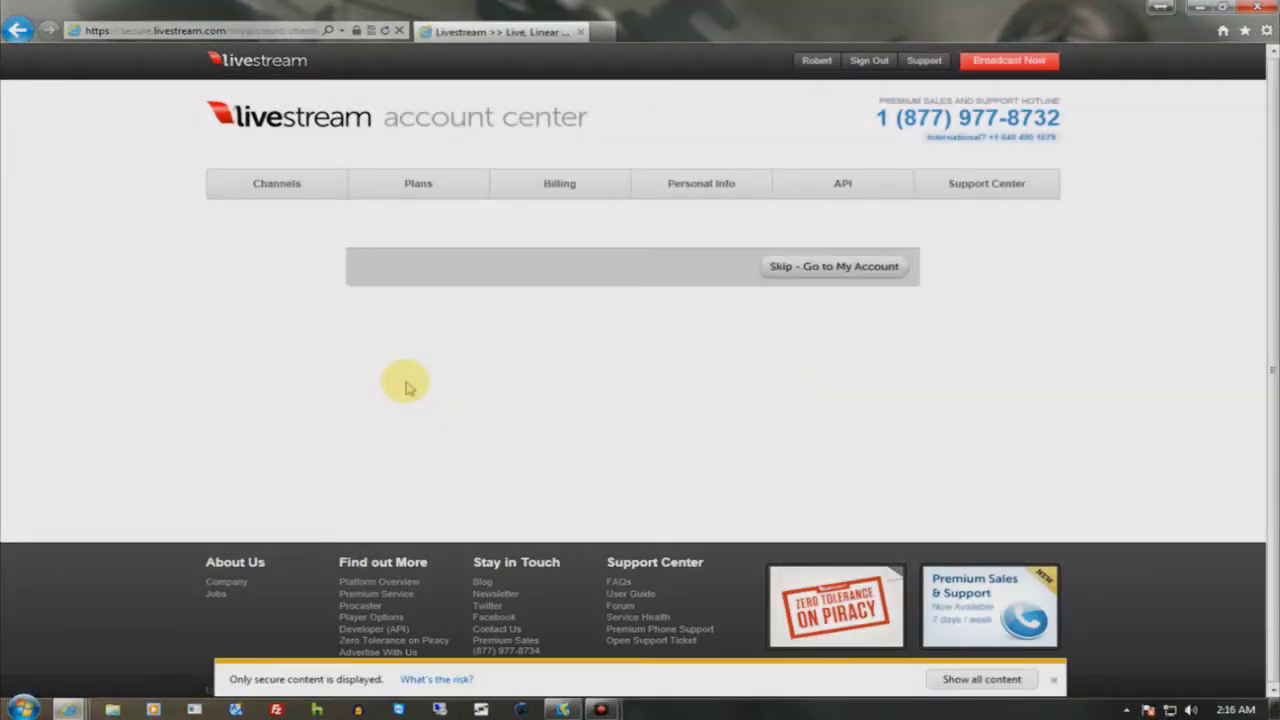
{"action": "left_click", "coordinate": [836, 267]}
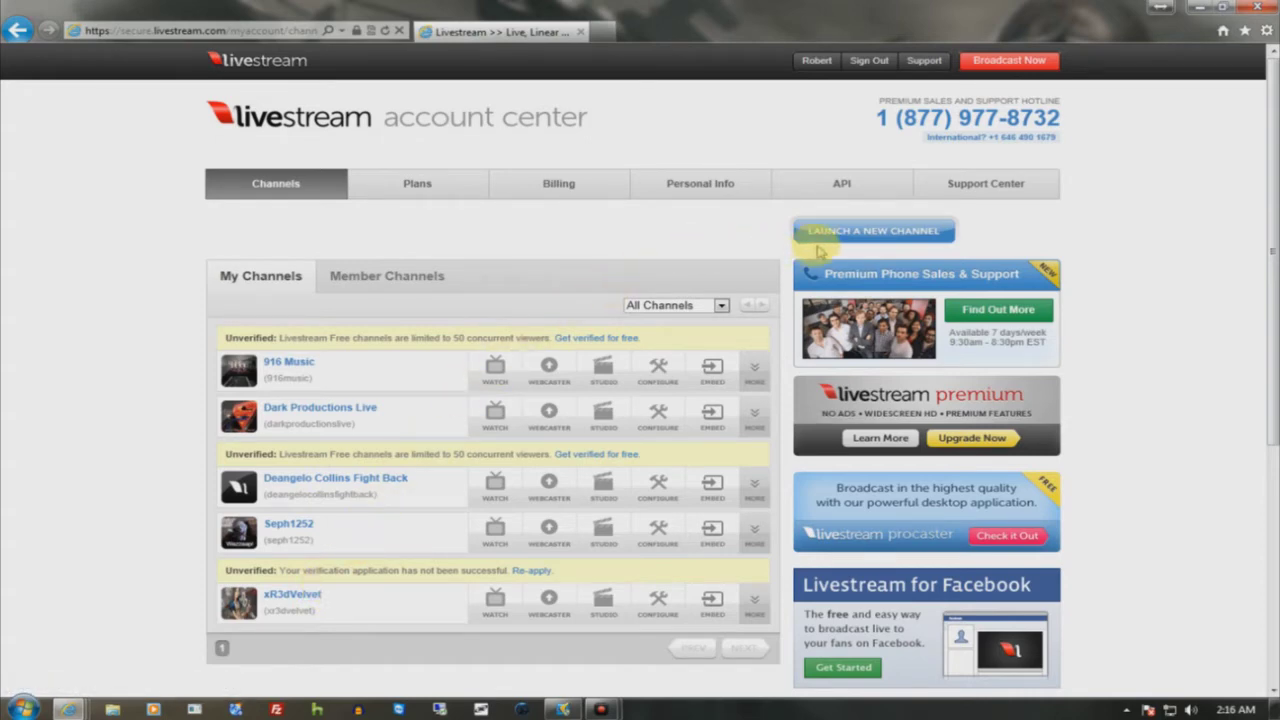
- Start launching a new channel and keep My Free Plan as its plan
{"action": "left_click", "coordinate": [826, 234]}
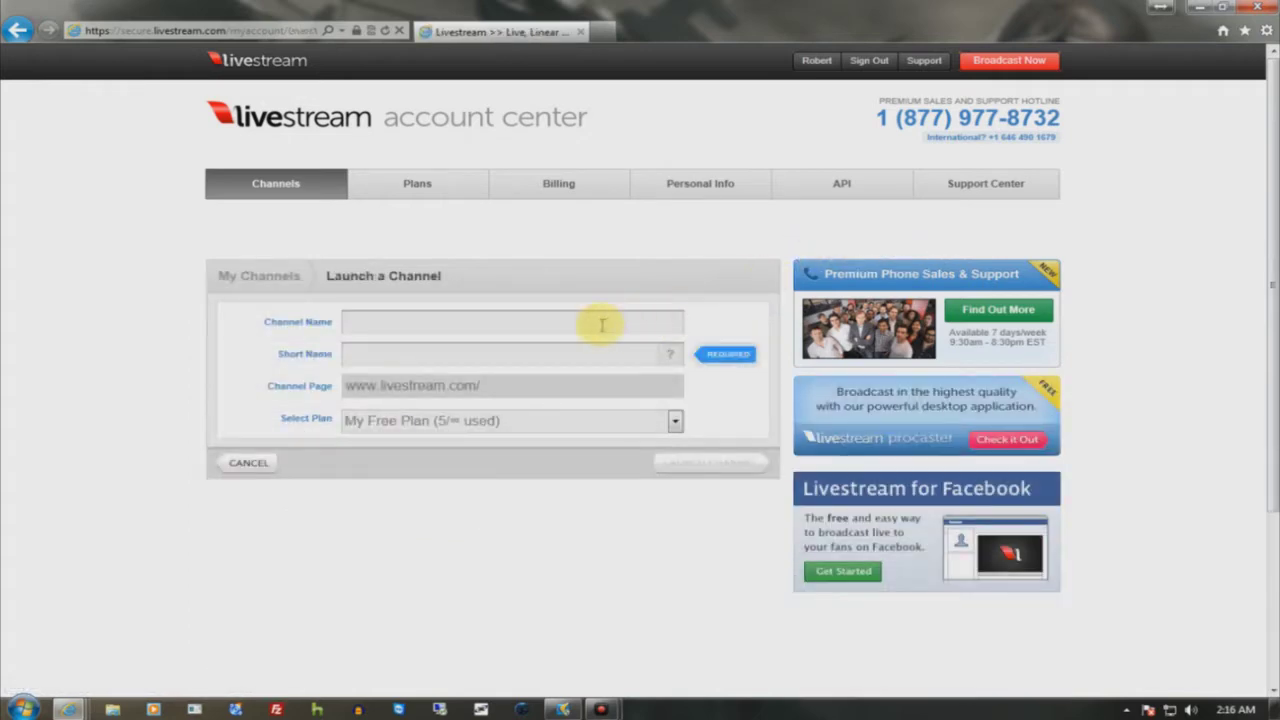
{"action": "left_click", "coordinate": [432, 421]}
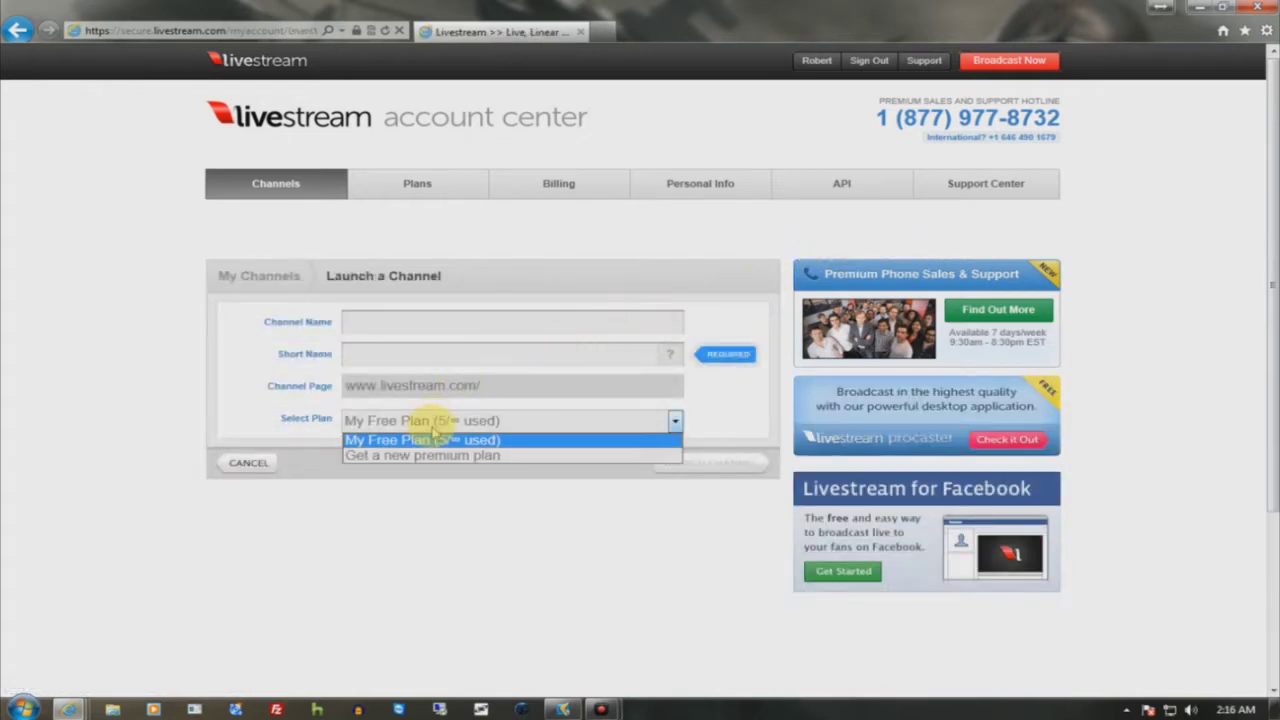
{"action": "left_click", "coordinate": [434, 438]}
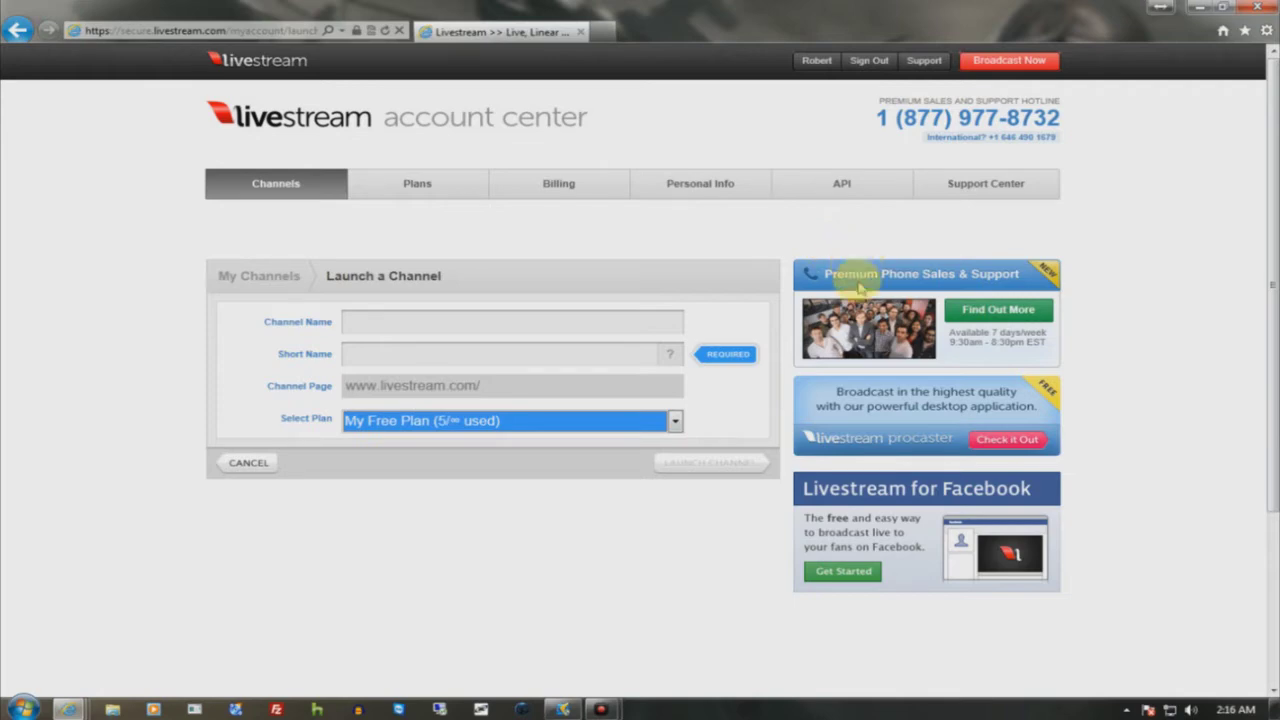
{"action": "left_click", "coordinate": [849, 206]}
- Return to Channels, reopen the Launch a Channel form, and select its Channel Name and Short Name fields
{"action": "left_click", "coordinate": [260, 192]}
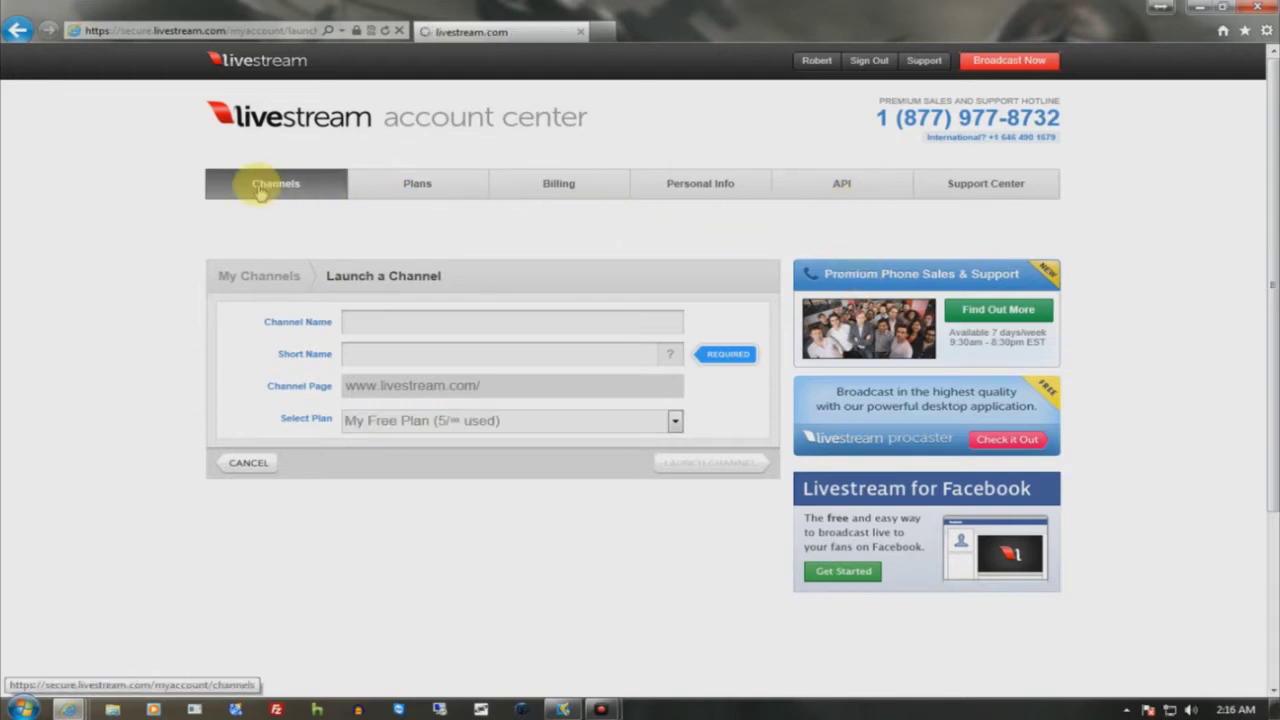
{"action": "left_click", "coordinate": [897, 229]}
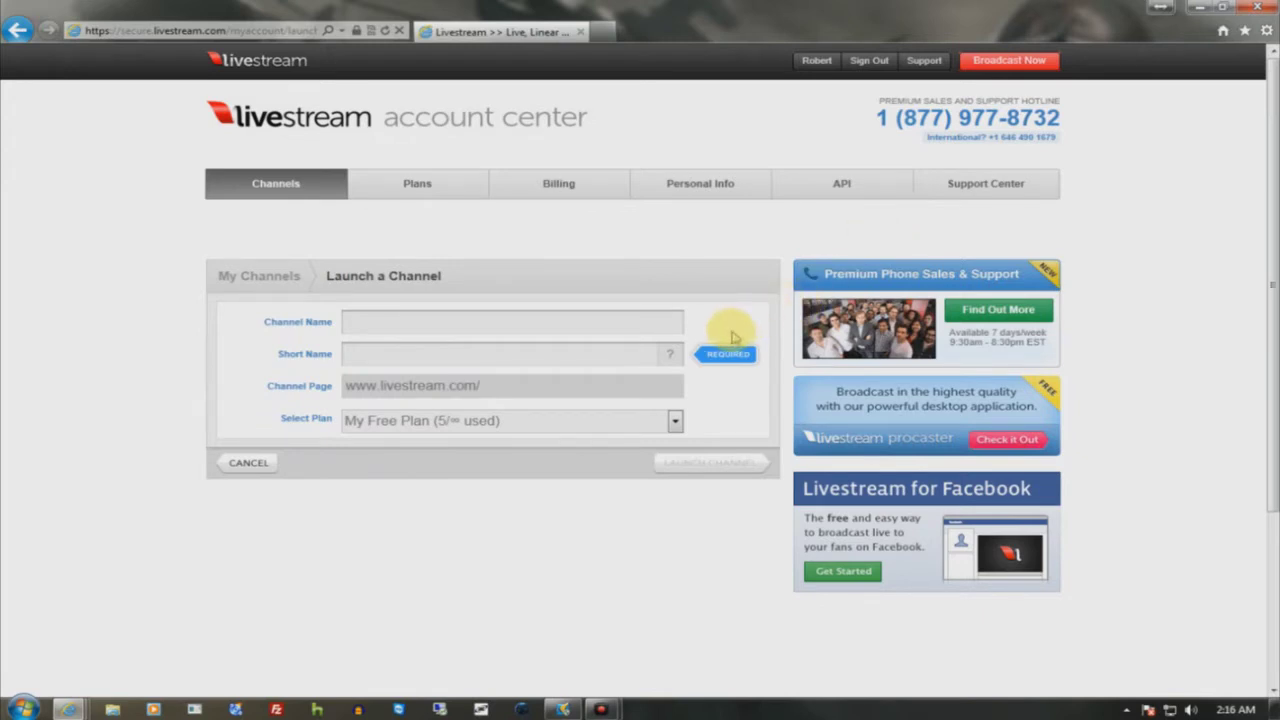
{"action": "left_click", "coordinate": [563, 325]}
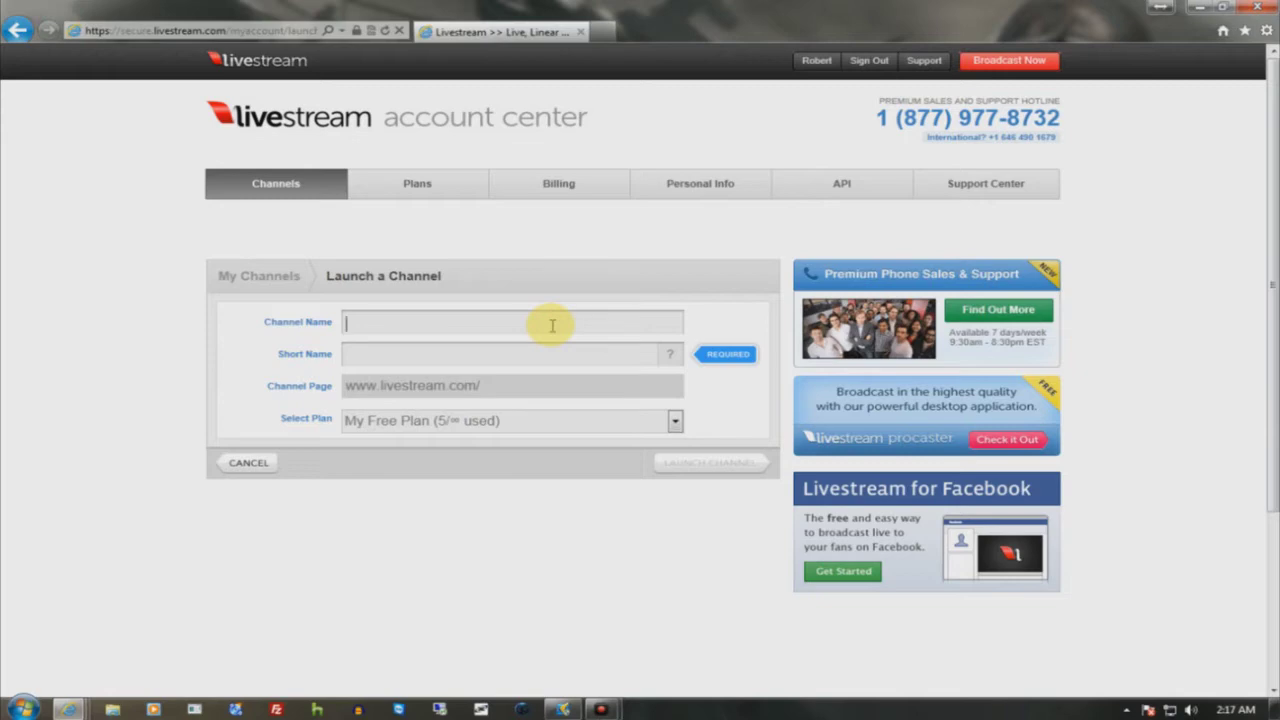
{"action": "left_click", "coordinate": [502, 353]}
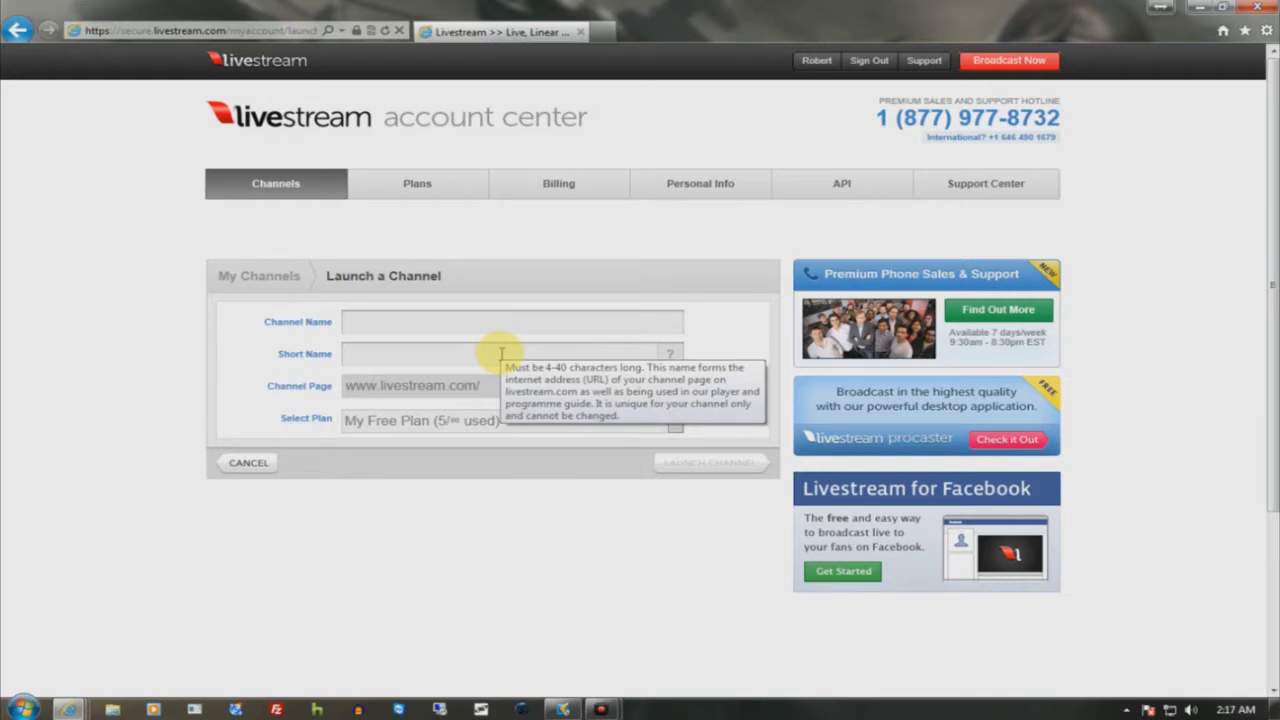
- Enter 'Dark Productions test' as the channel name, replacing a mistyped entry
{"action": "type", "text": "test24"}
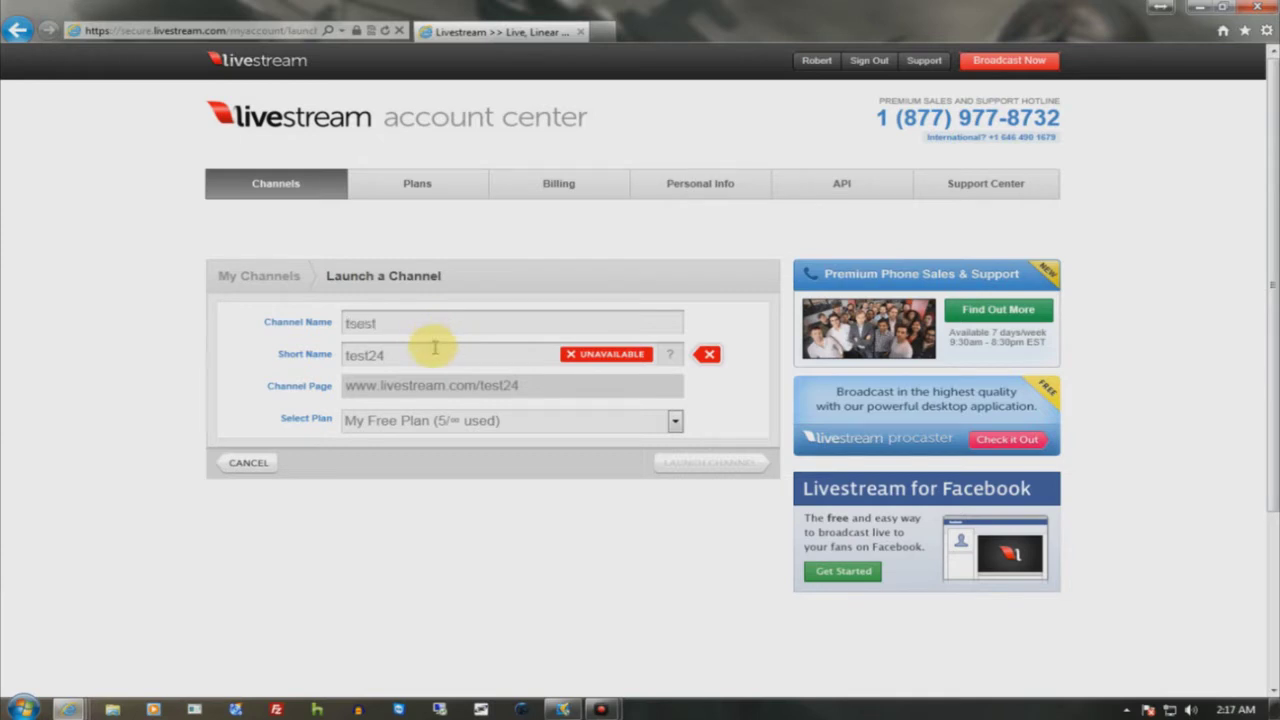
{"action": "double_click", "coordinate": [432, 331]}
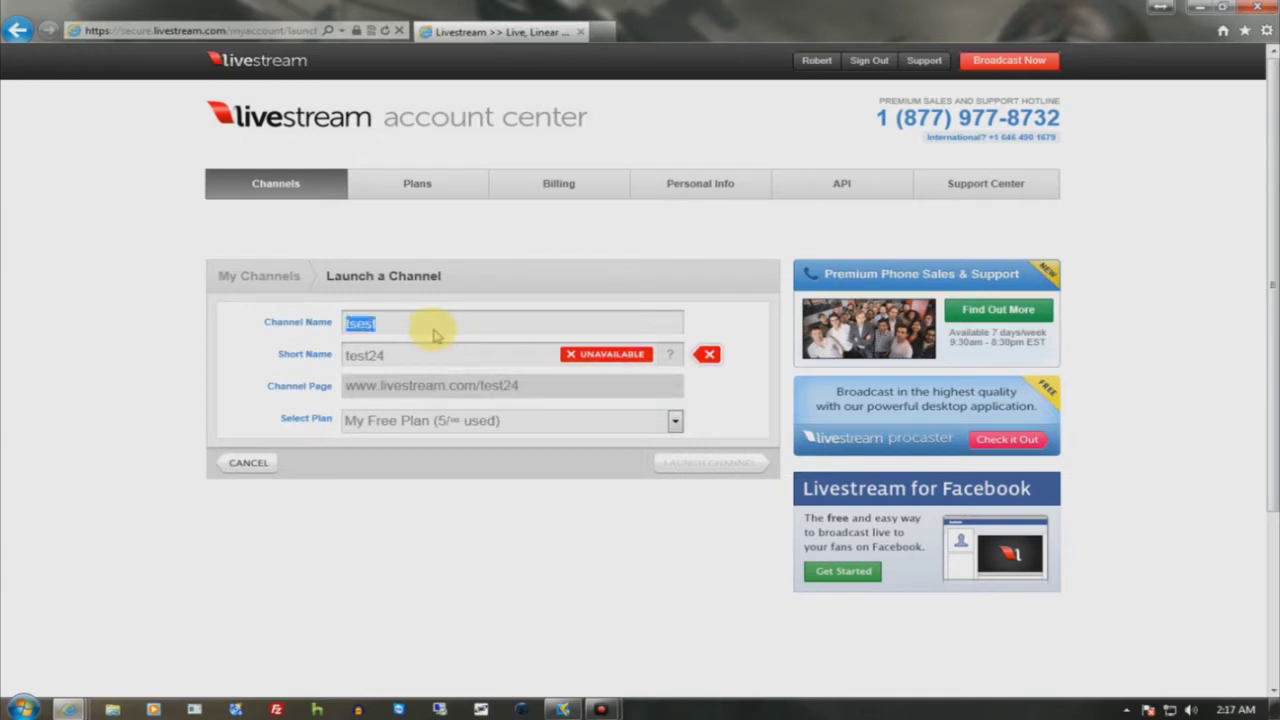
{"action": "type", "text": "Dark Productions"}
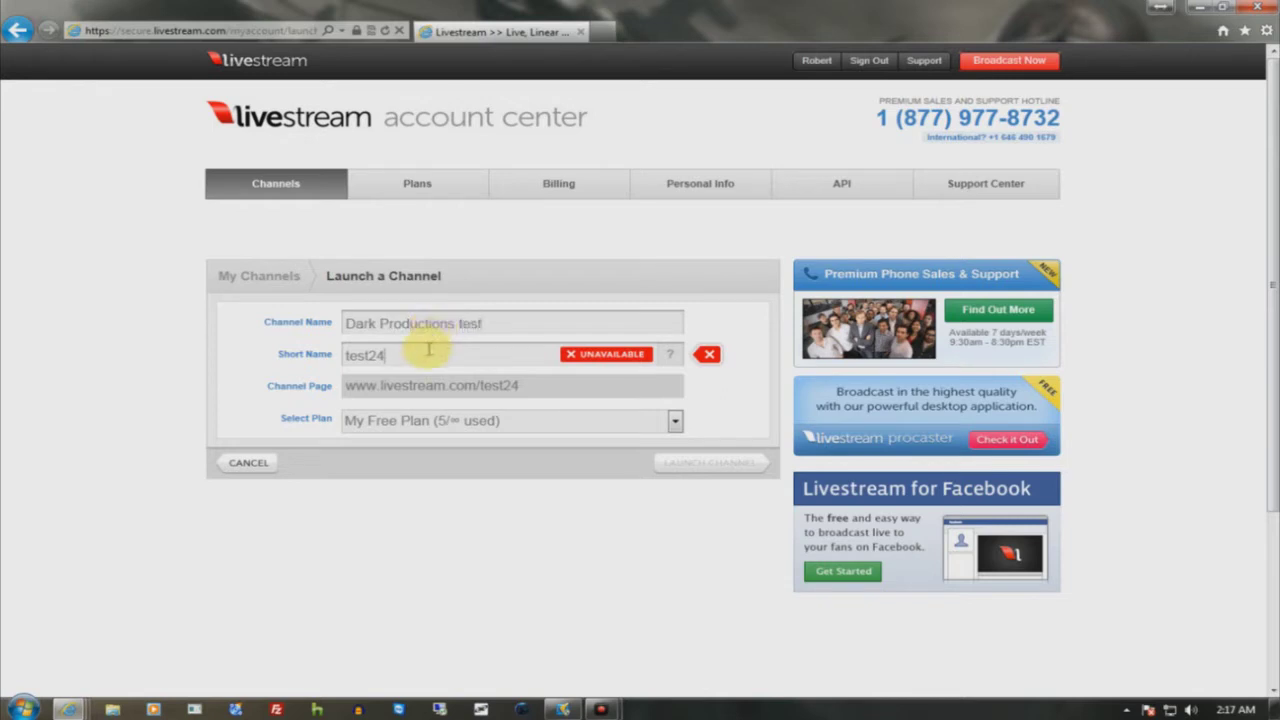
- Set the short name to 'dpt5e' once it shows available, and launch the channel
{"action": "left_click", "coordinate": [428, 350]}
{"action": "type", "text": "dpt"}
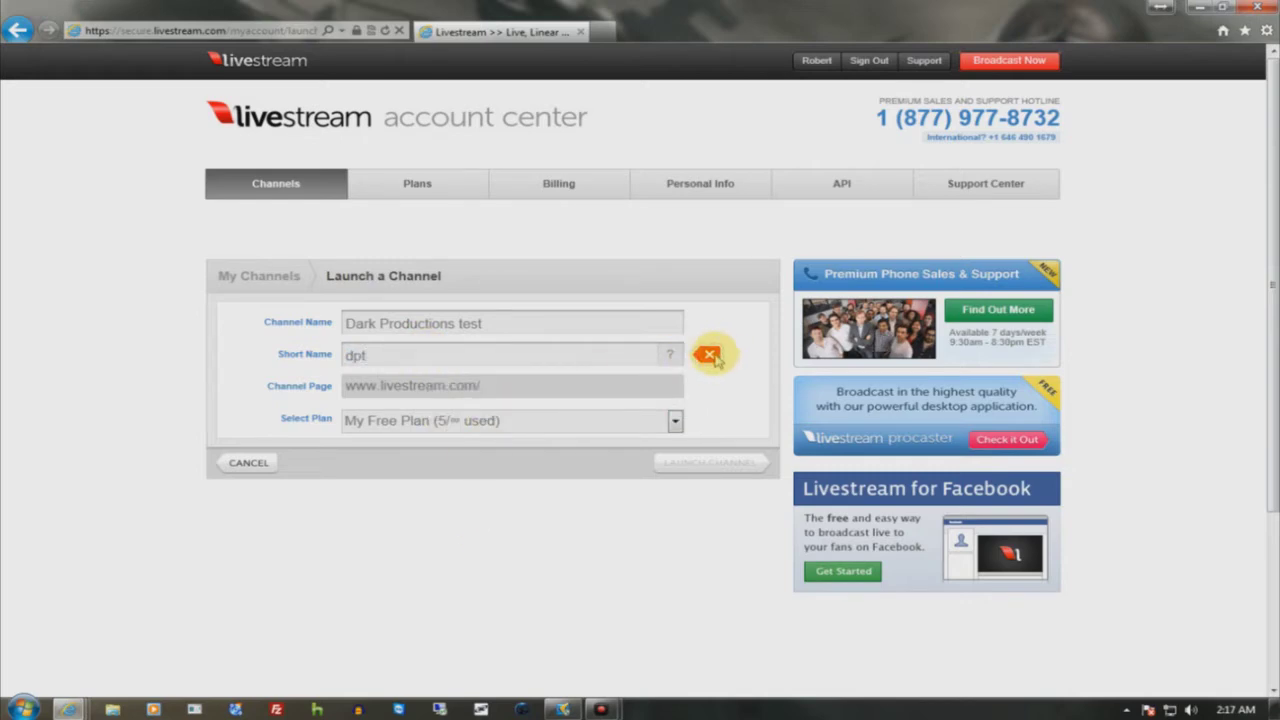
{"action": "mouse_move", "coordinate": [666, 356]}
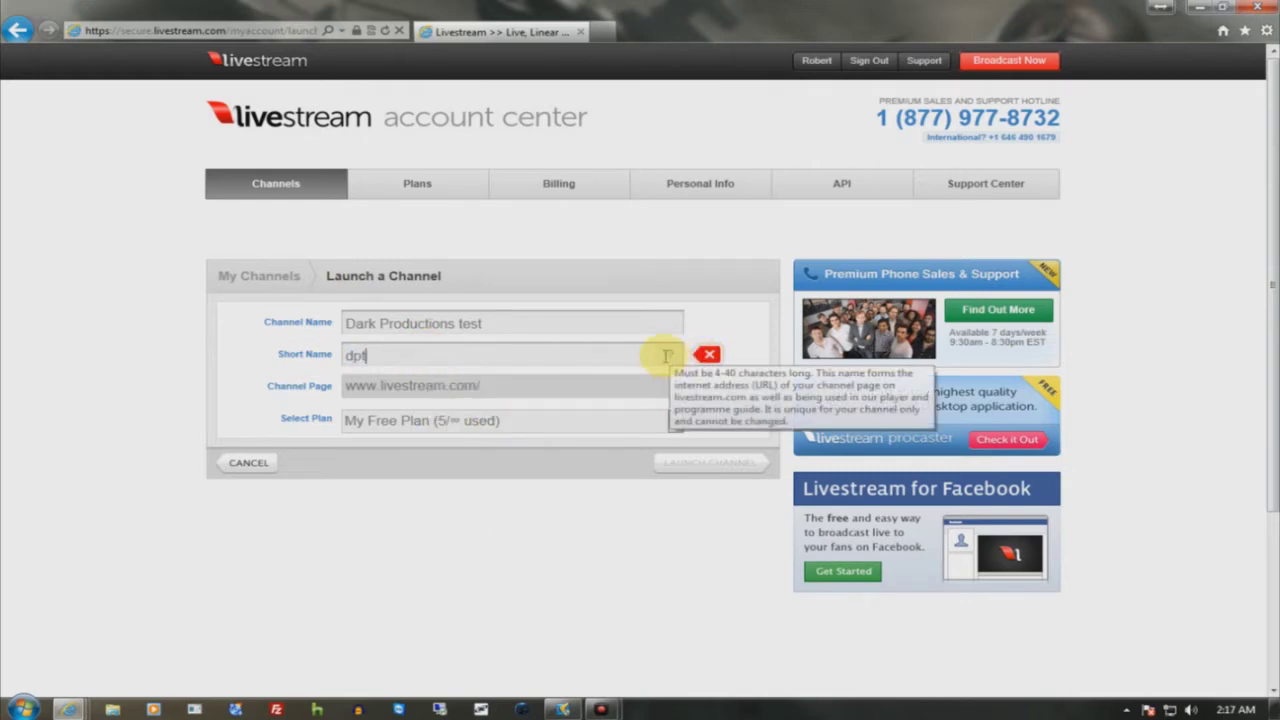
{"action": "type", "text": "5e"}
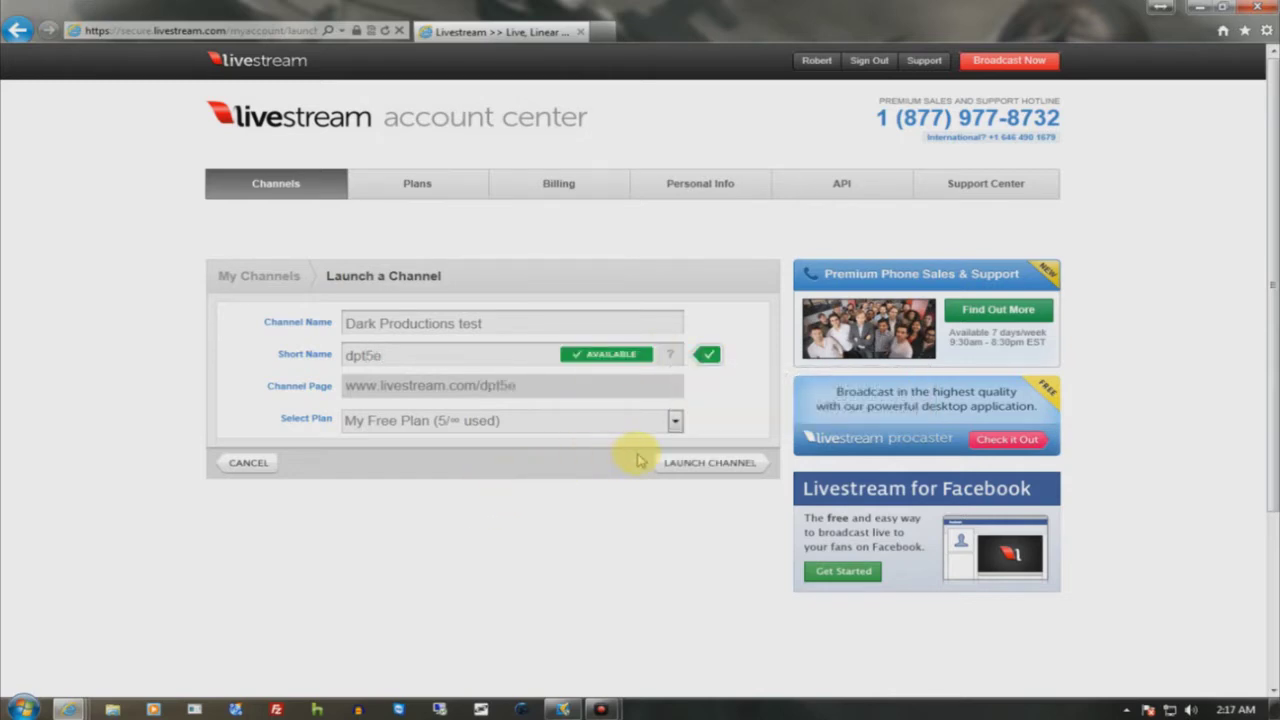
{"action": "left_click", "coordinate": [676, 464]}
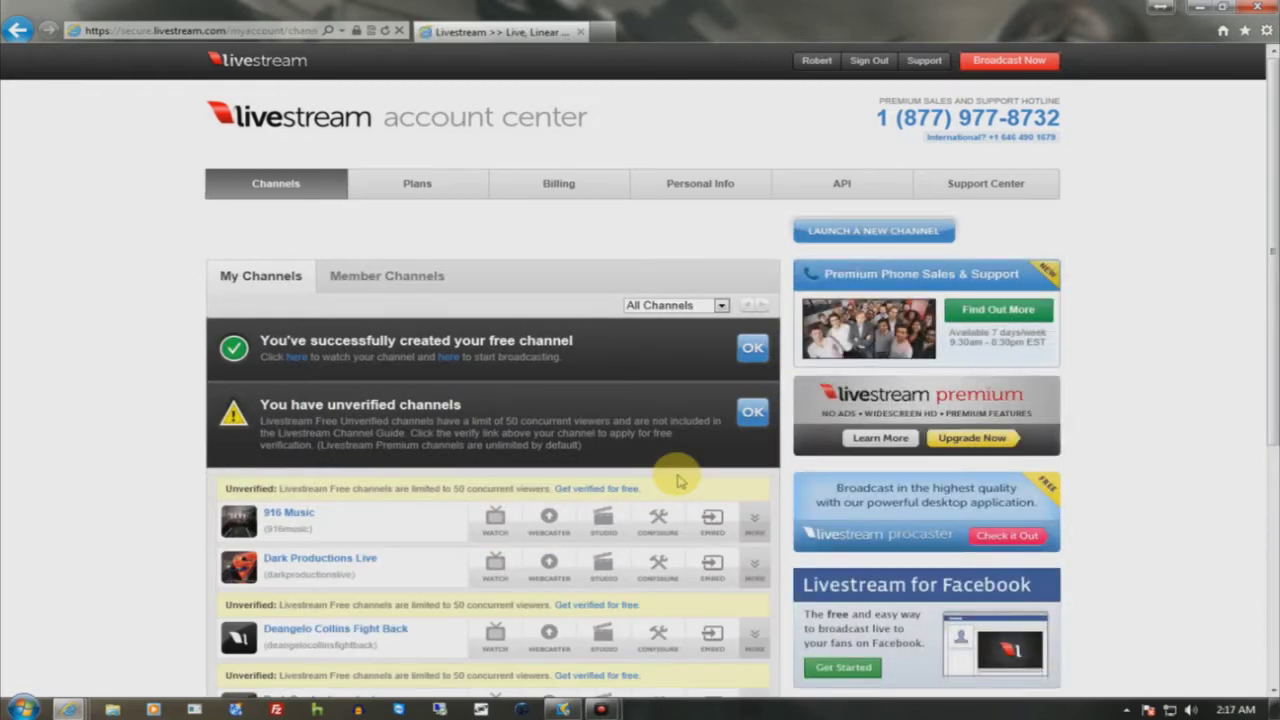
- Scroll the My Channels list to locate the Dark Productions test channel
{"action": "scroll", "coordinate": [606, 486], "scroll_direction": "down", "scroll_amount": 5}
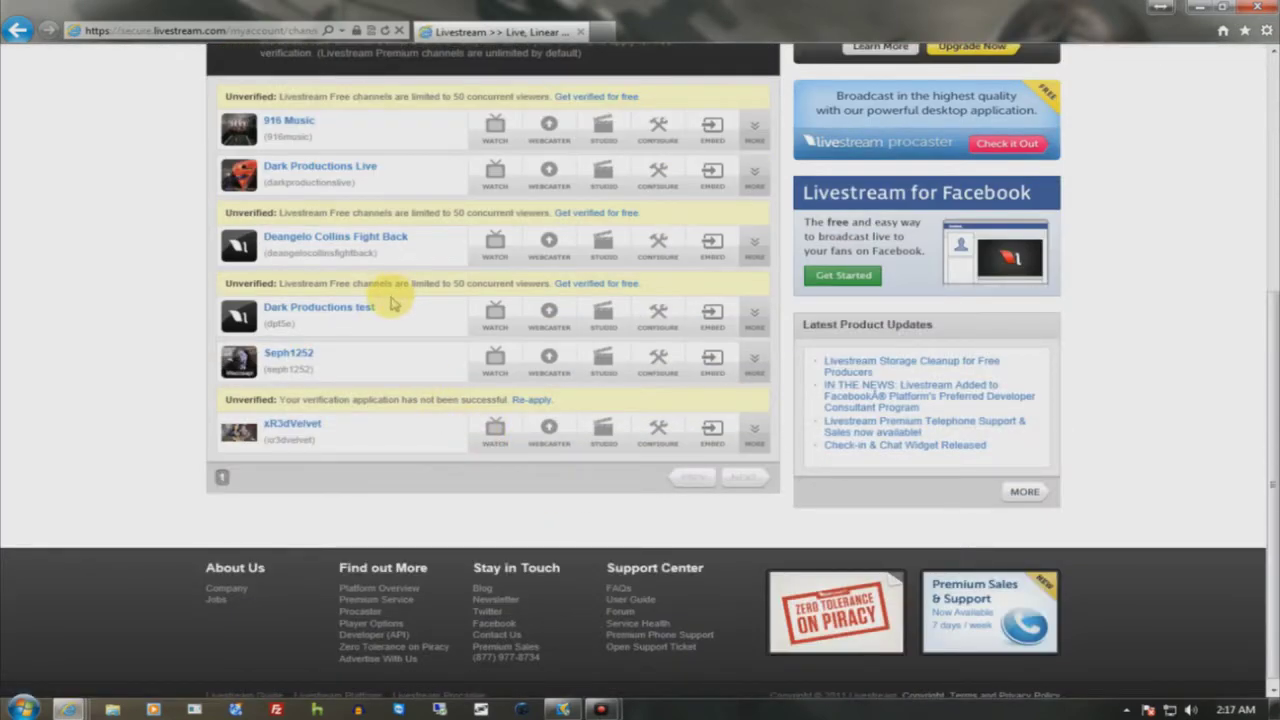
{"action": "scroll", "coordinate": [390, 305], "scroll_direction": "up", "scroll_amount": 1}
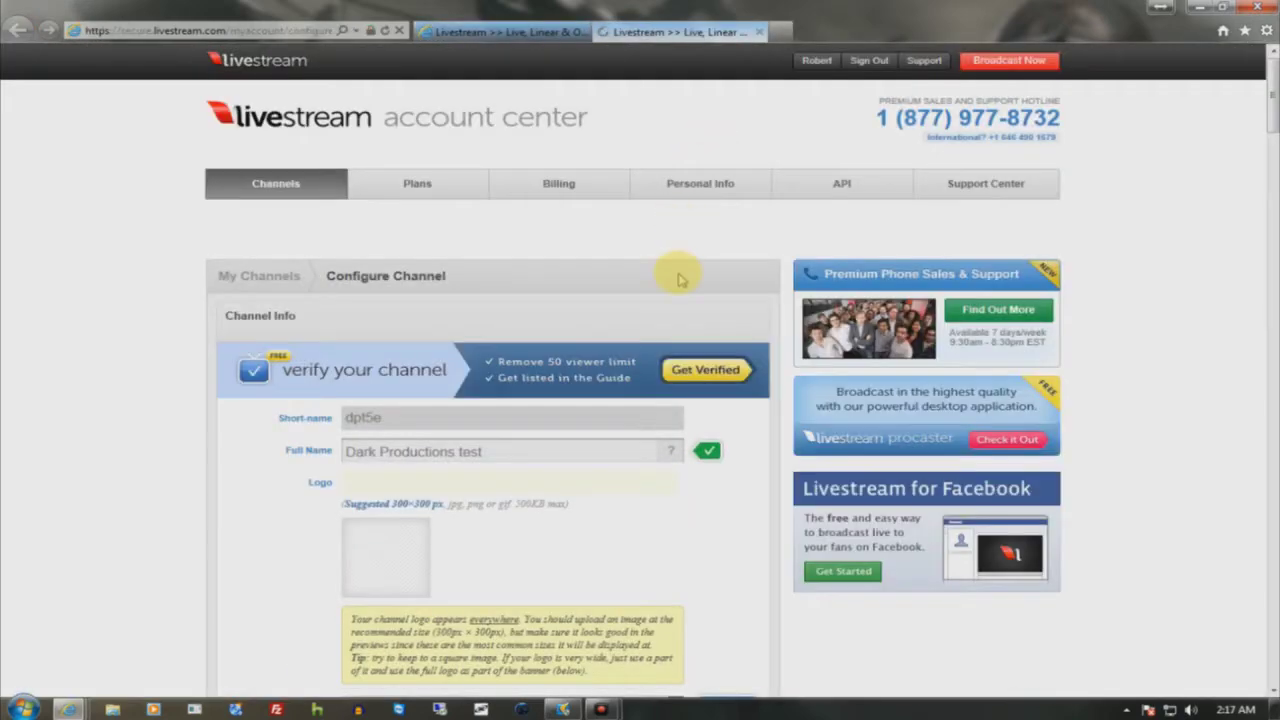
- Open the My Account page in a new tab and switch to it
{"action": "scroll", "coordinate": [678, 280], "scroll_direction": "down", "scroll_amount": 3}
{"action": "scroll", "coordinate": [386, 251], "scroll_direction": "up", "scroll_amount": 3}
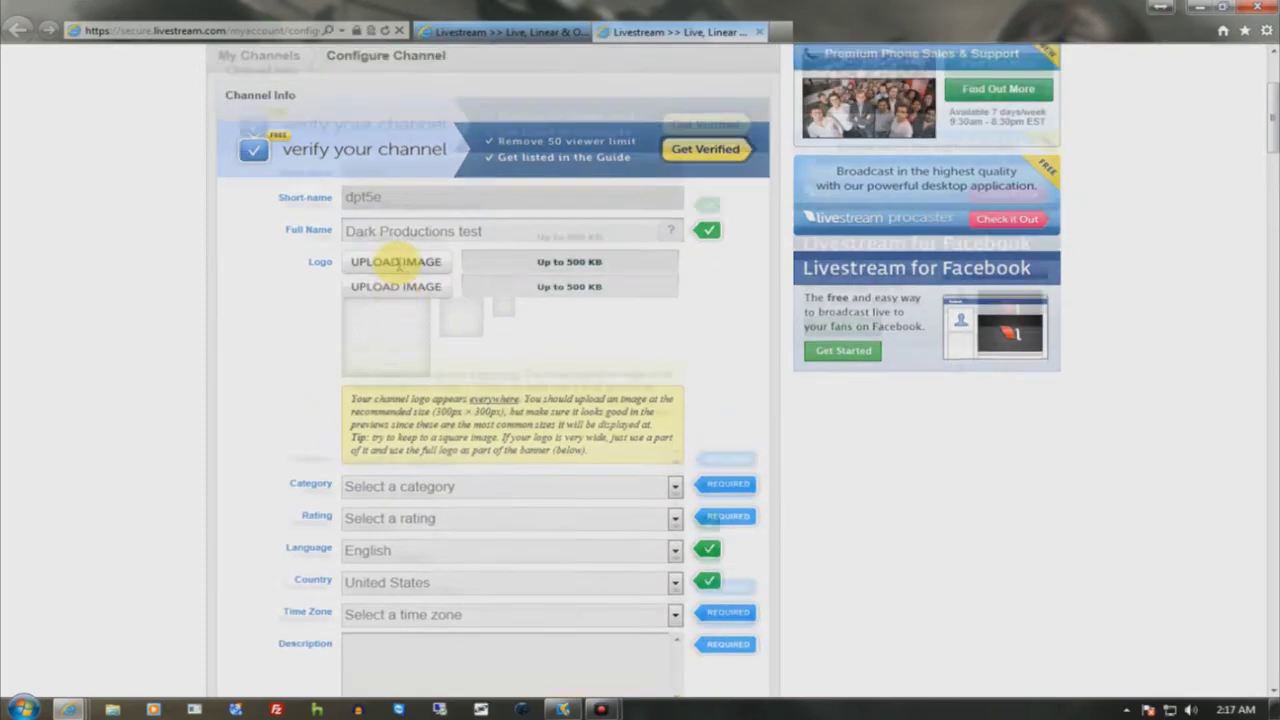
{"action": "right_click", "coordinate": [818, 58]}
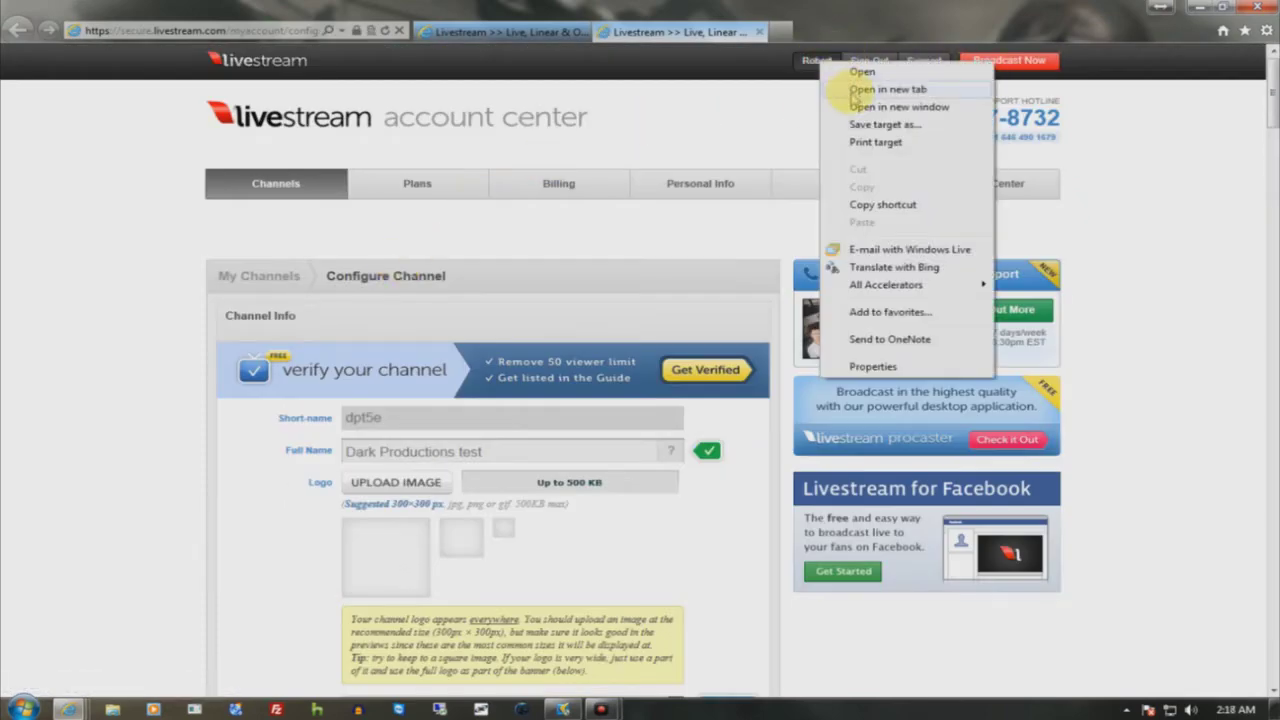
{"action": "left_click", "coordinate": [852, 90]}
{"action": "left_click", "coordinate": [812, 32]}
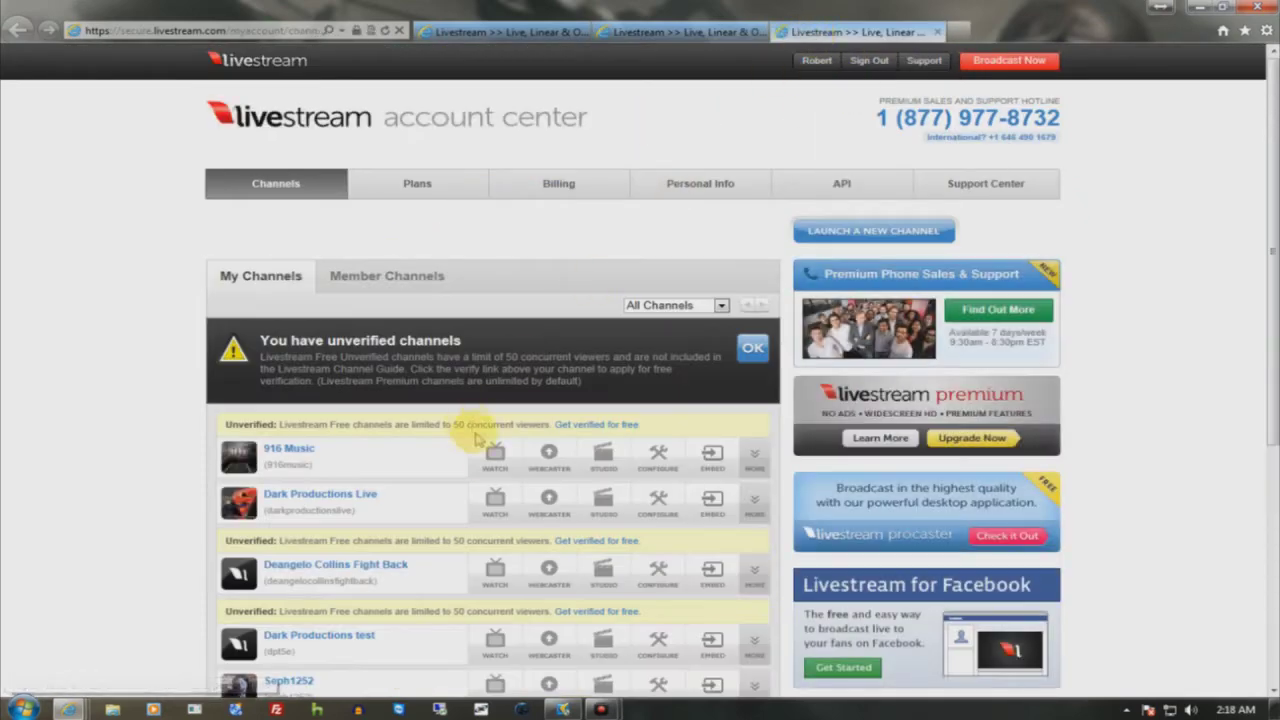
{"action": "scroll", "coordinate": [497, 572], "scroll_direction": "down", "scroll_amount": 4}
{"action": "right_click", "coordinate": [494, 310]}
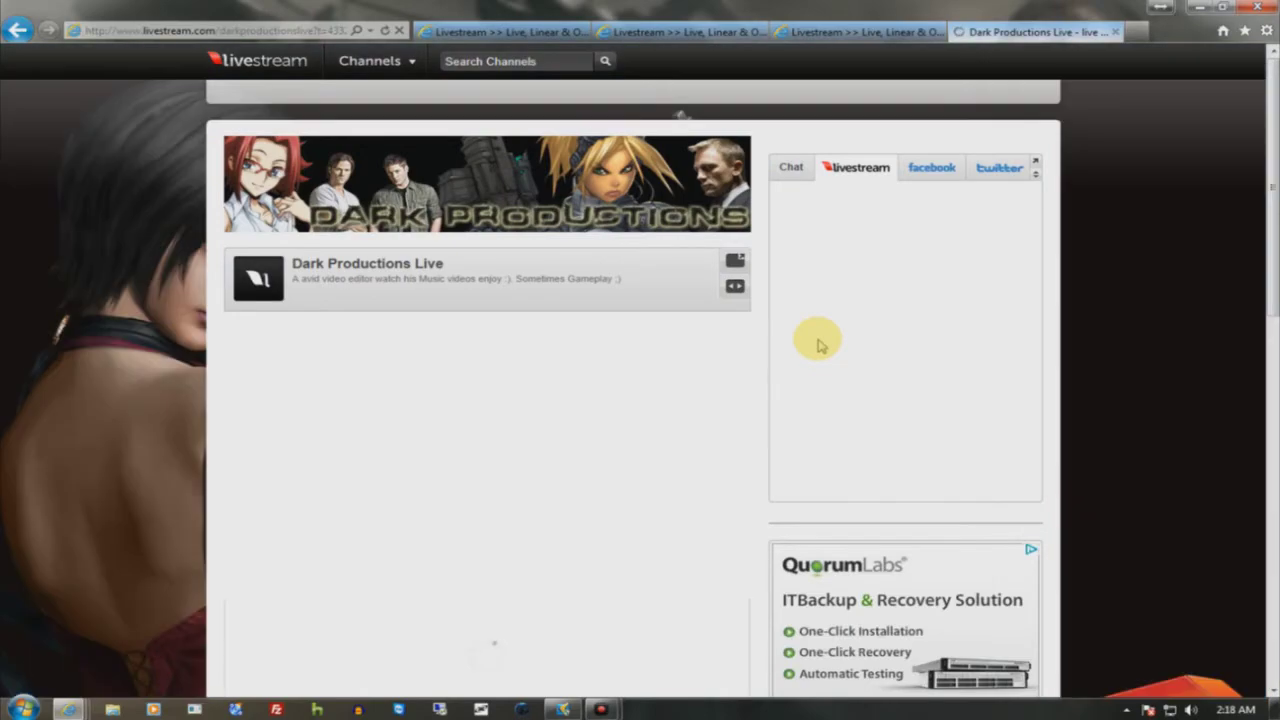
{"action": "scroll", "coordinate": [818, 340], "scroll_direction": "down", "scroll_amount": 4}
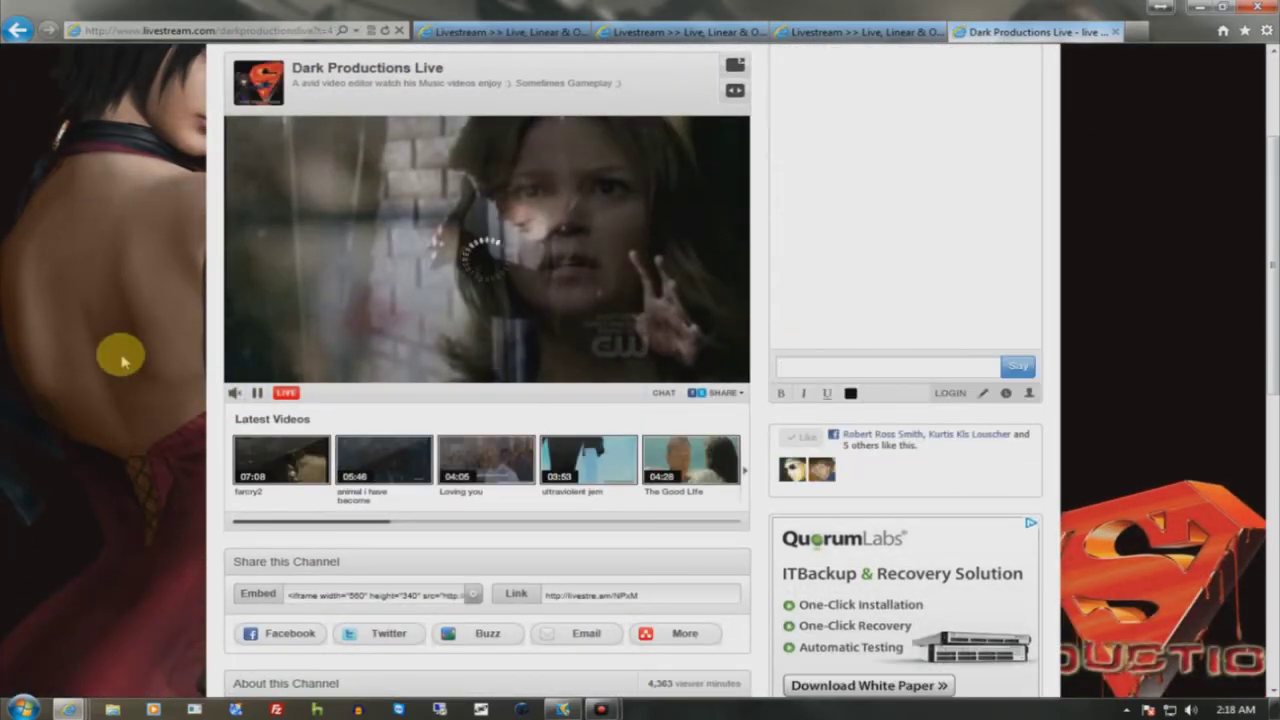
{"action": "scroll", "coordinate": [120, 358], "scroll_direction": "down", "scroll_amount": 5}
{"action": "scroll", "coordinate": [120, 358], "scroll_direction": "down", "scroll_amount": 2}
{"action": "scroll", "coordinate": [120, 390], "scroll_direction": "up", "scroll_amount": 8}
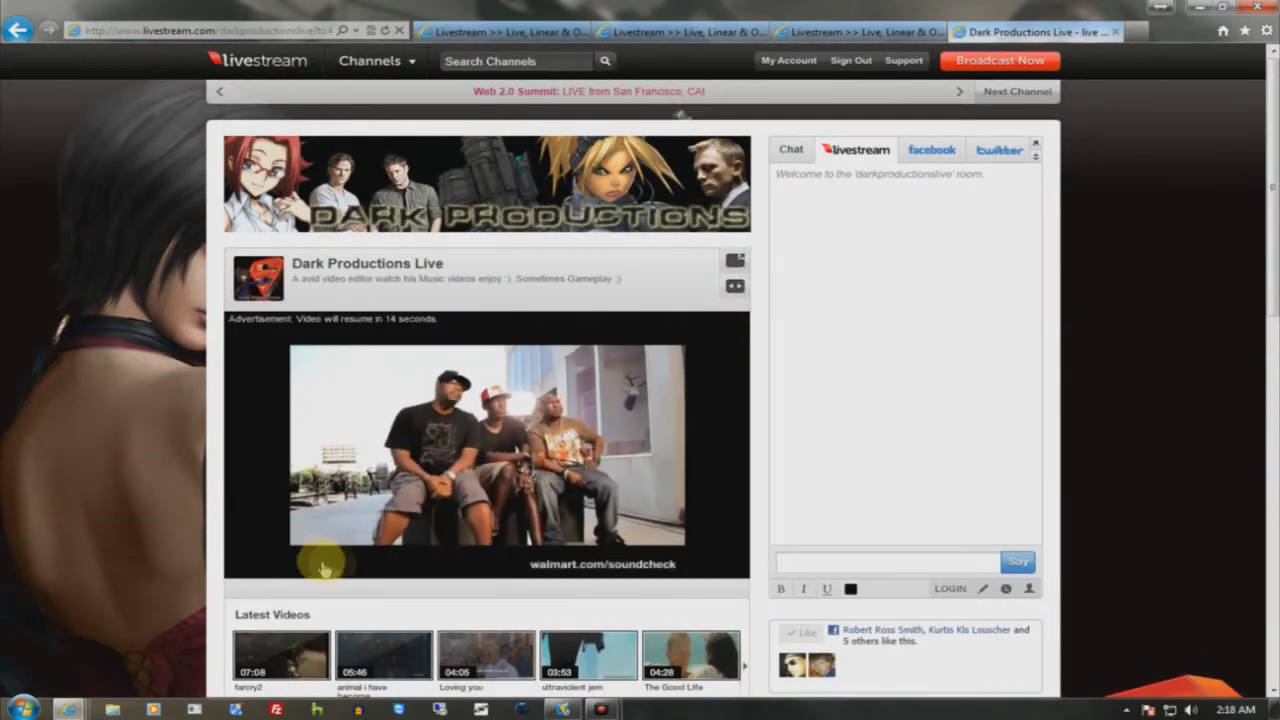
{"action": "left_click", "coordinate": [1188, 709]}
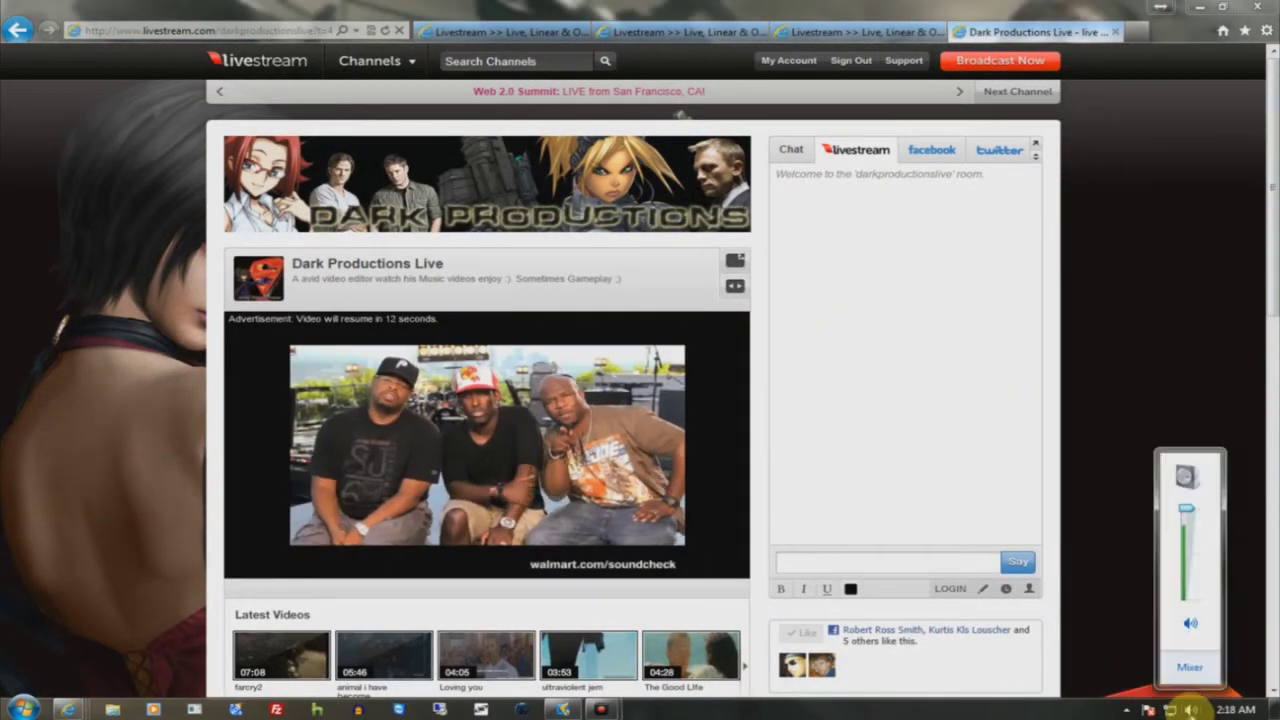
{"action": "left_click", "coordinate": [1183, 666]}
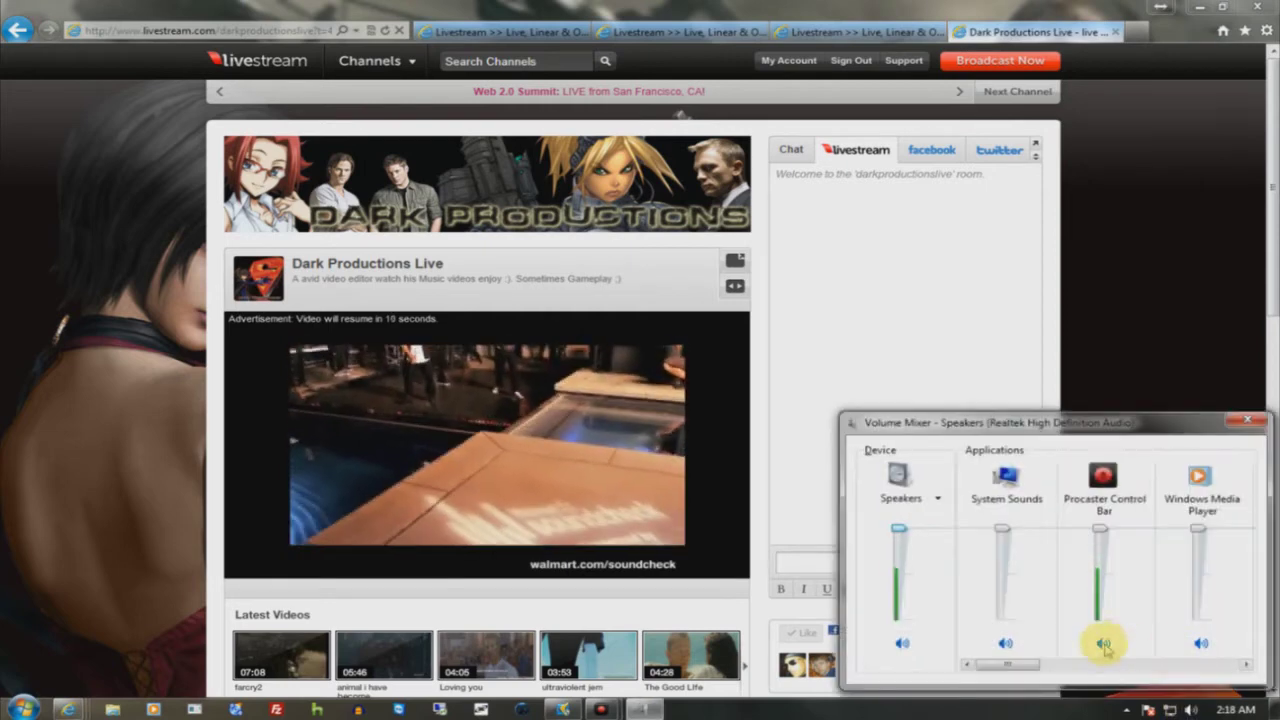
{"action": "left_click_drag", "start_coordinate": [1000, 663], "coordinate": [1175, 663]}
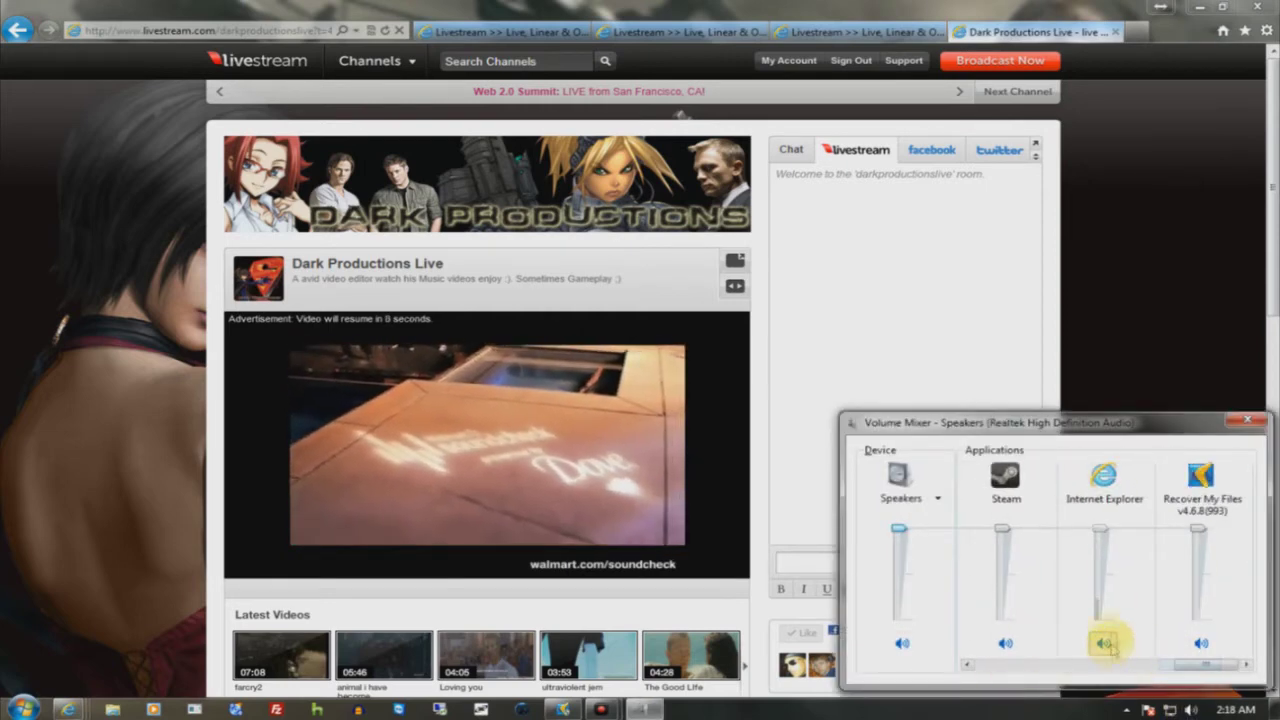
{"action": "left_click", "coordinate": [1247, 420]}
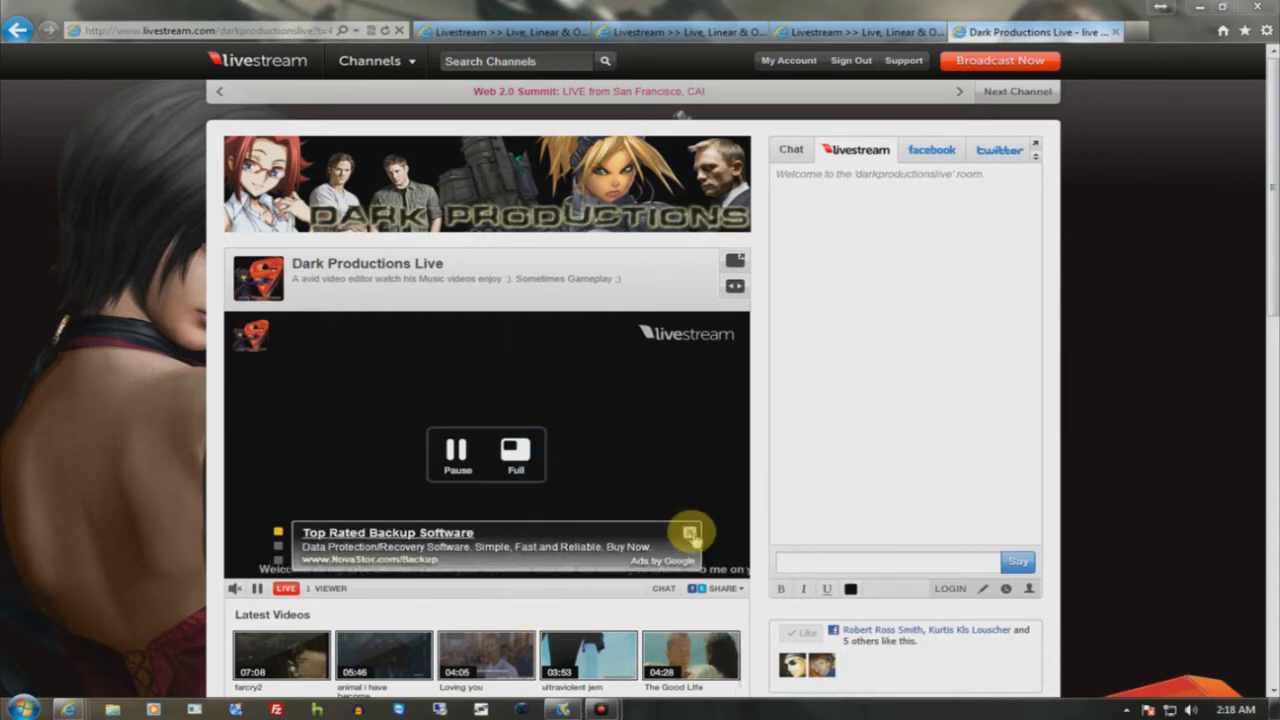
- Close the text ad over the live video, browse the channel page, then return to My Channels
{"action": "left_click", "coordinate": [690, 534]}
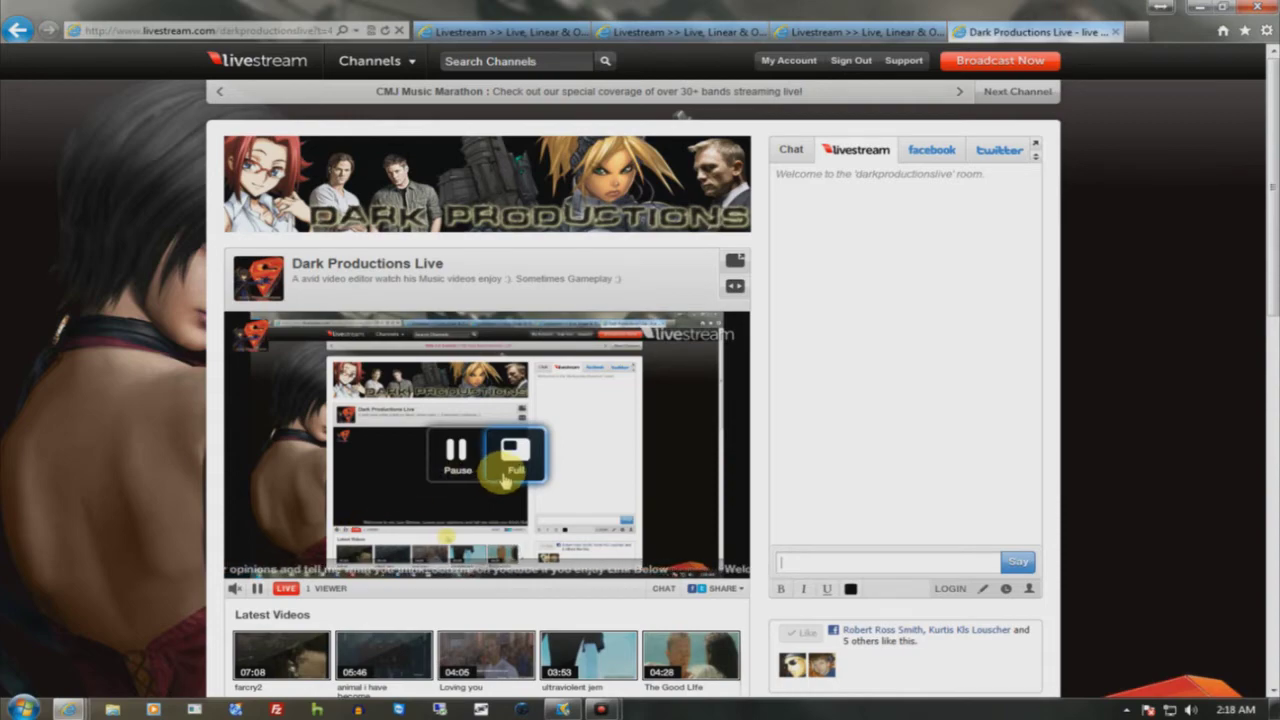
{"action": "scroll", "coordinate": [503, 478], "scroll_direction": "down", "scroll_amount": 6}
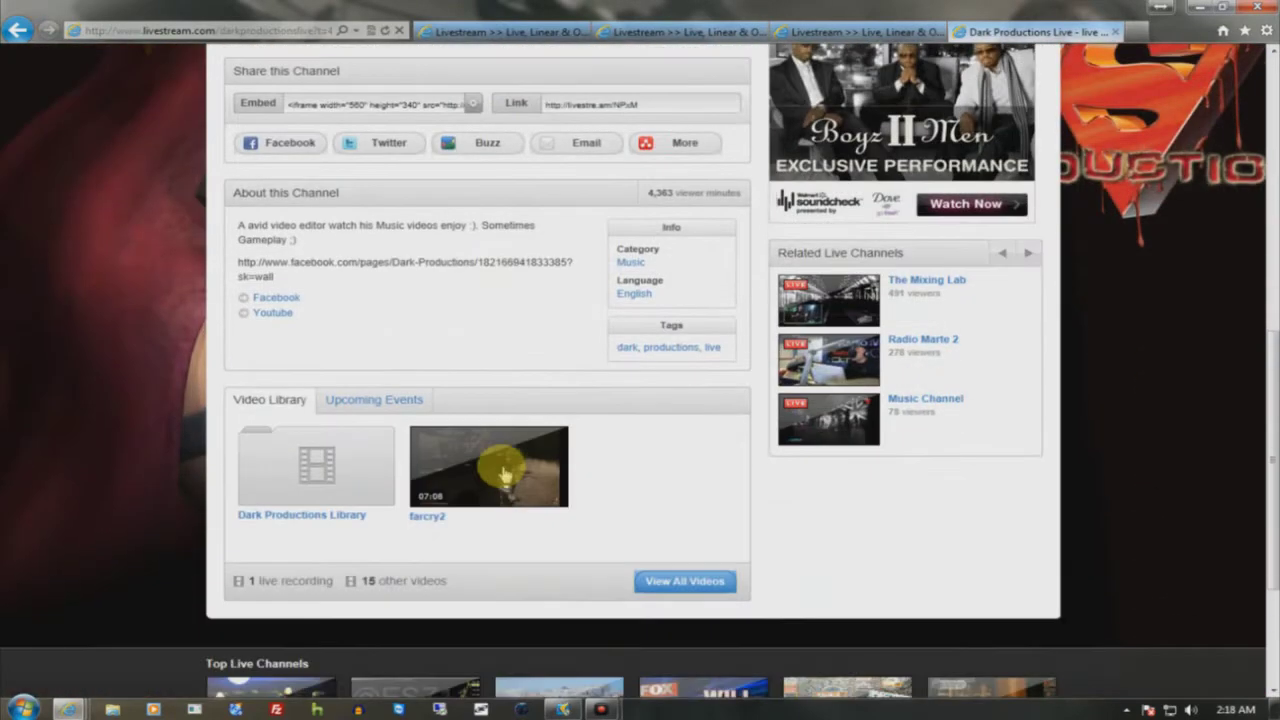
{"action": "scroll", "coordinate": [505, 475], "scroll_direction": "up", "scroll_amount": 1}
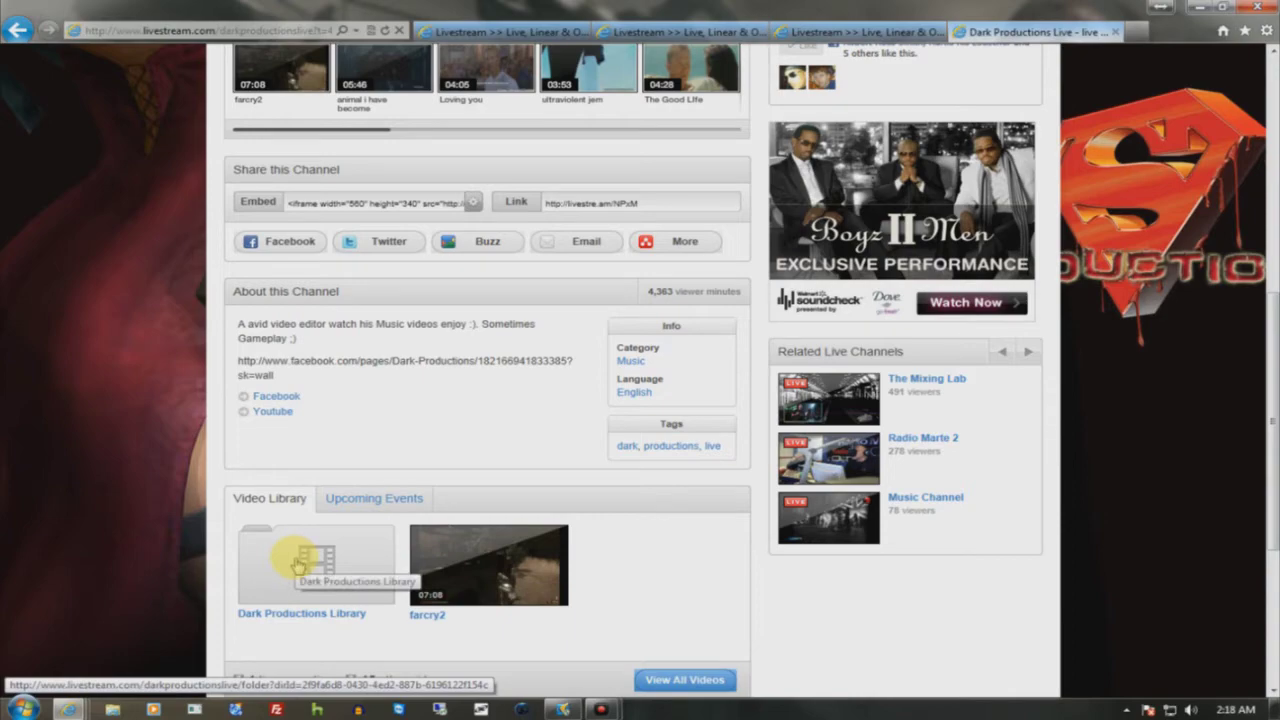
{"action": "scroll", "coordinate": [300, 563], "scroll_direction": "up", "scroll_amount": 2}
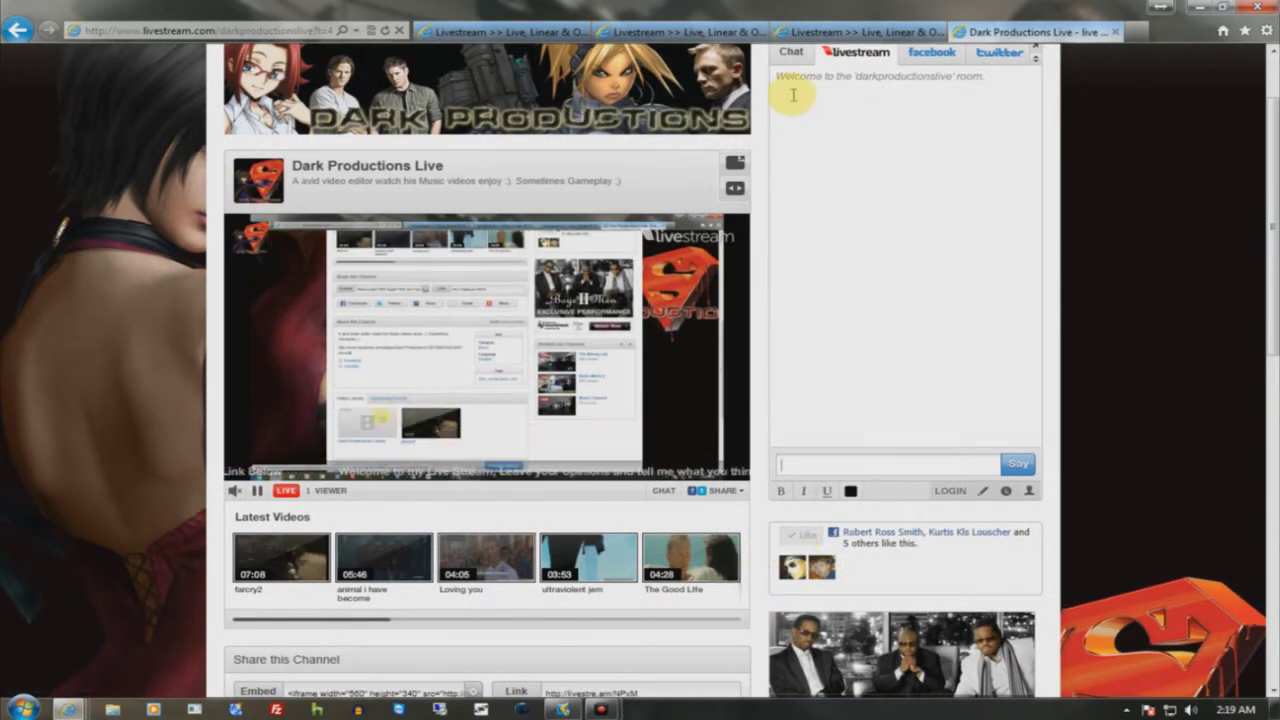
{"action": "left_click", "coordinate": [806, 32]}
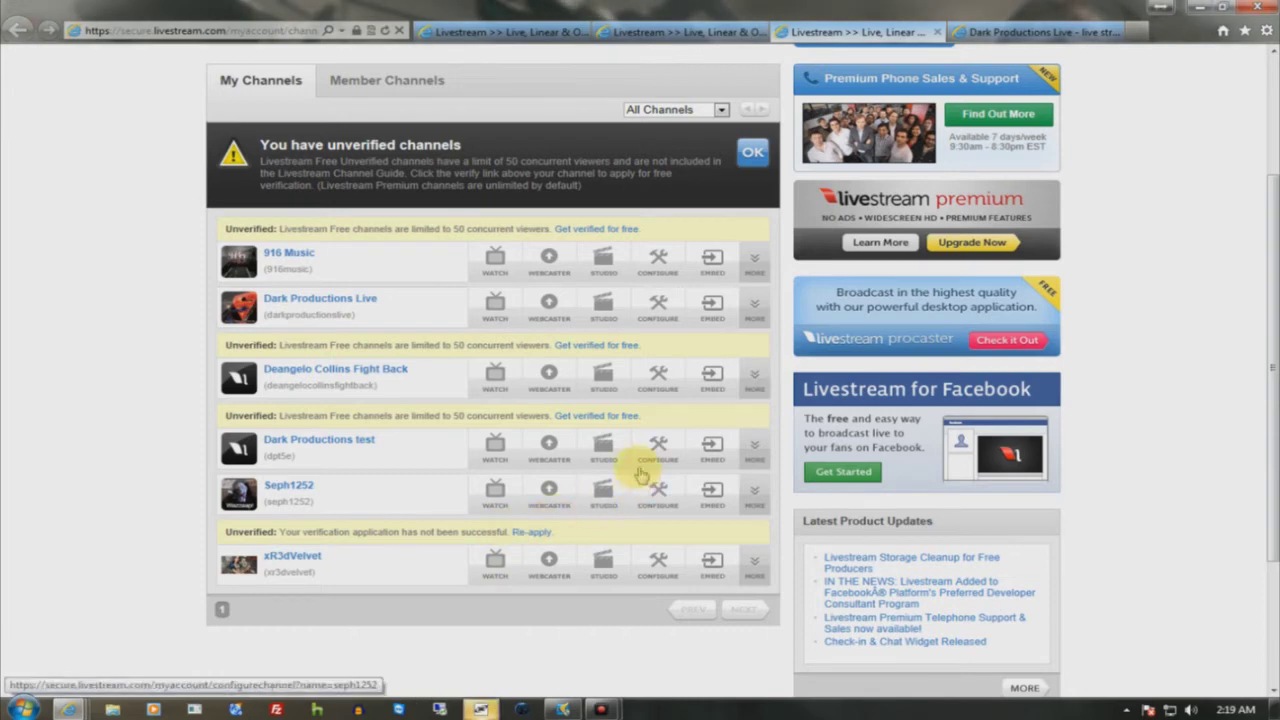
- Open the Dark Productions test studio in a new tab, then view its Configure Channel settings
{"action": "right_click", "coordinate": [603, 452]}
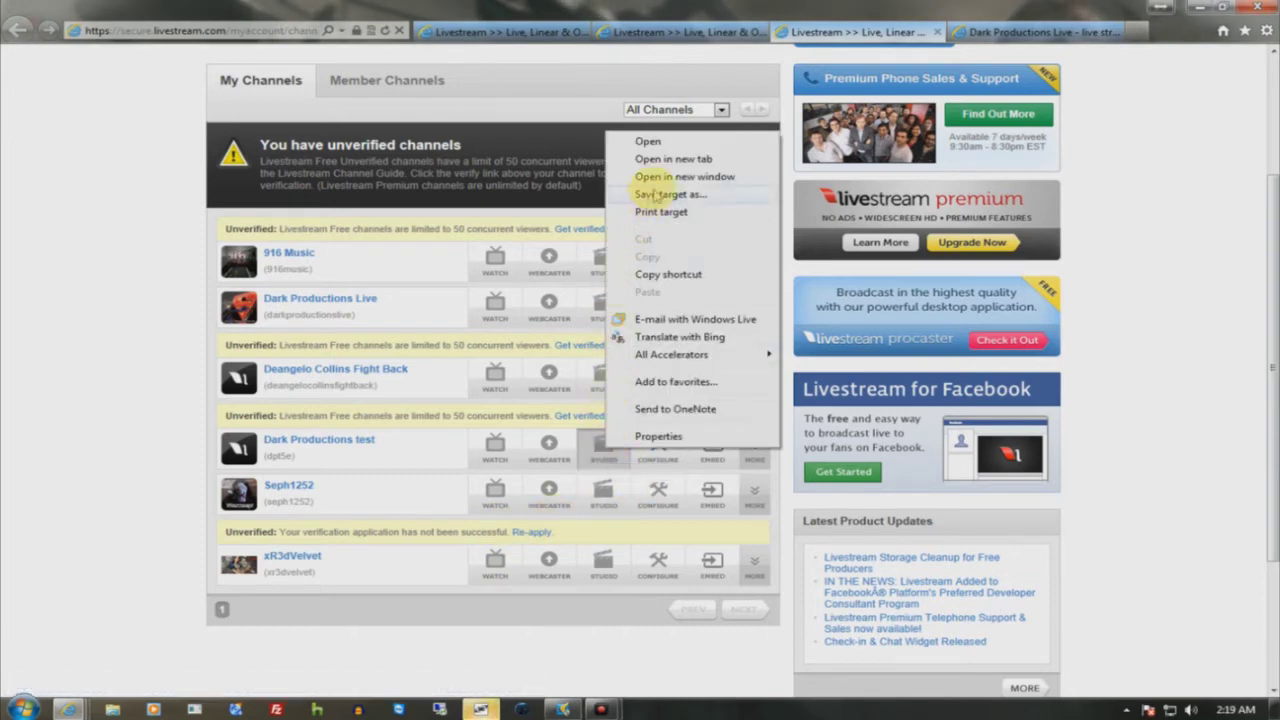
{"action": "left_click", "coordinate": [650, 155]}
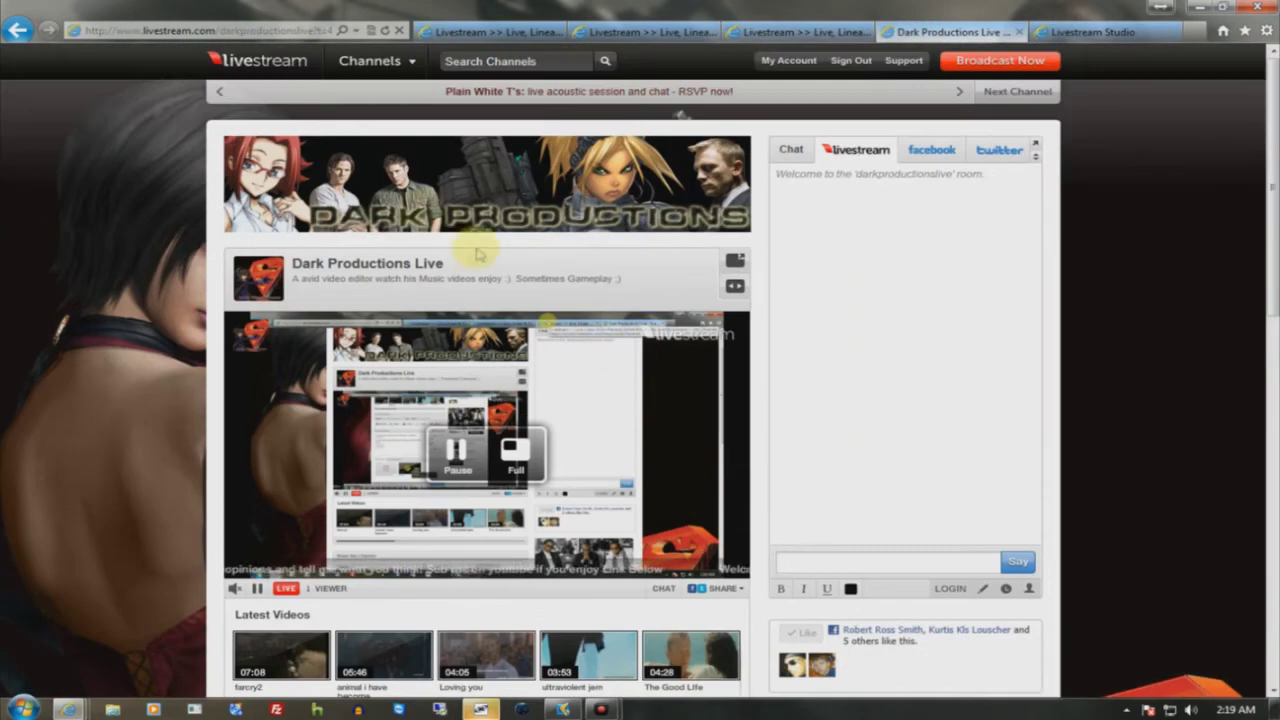
{"action": "left_click", "coordinate": [791, 33]}
- Scroll through the Configure Channel settings, then switch to the Livestream Studio tab via Dark Productions
{"action": "scroll", "coordinate": [709, 354], "scroll_direction": "down", "scroll_amount": 15}
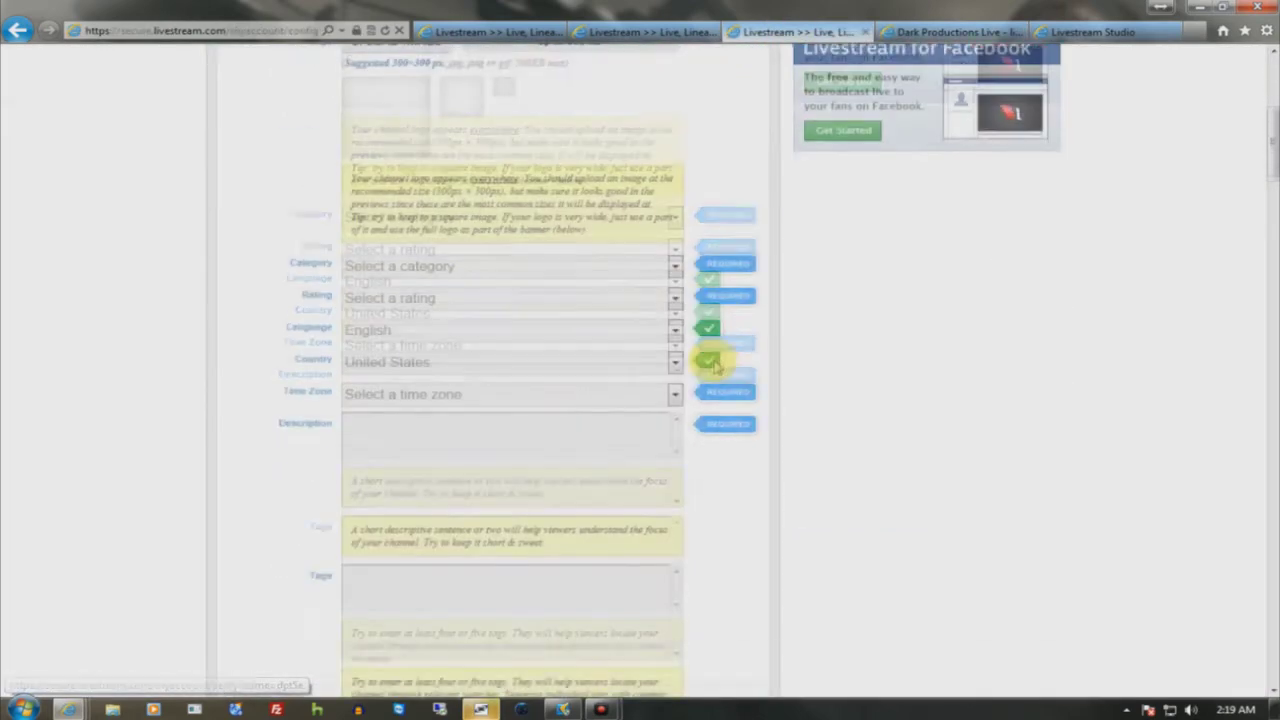
{"action": "scroll", "coordinate": [707, 370], "scroll_direction": "down", "scroll_amount": 3}
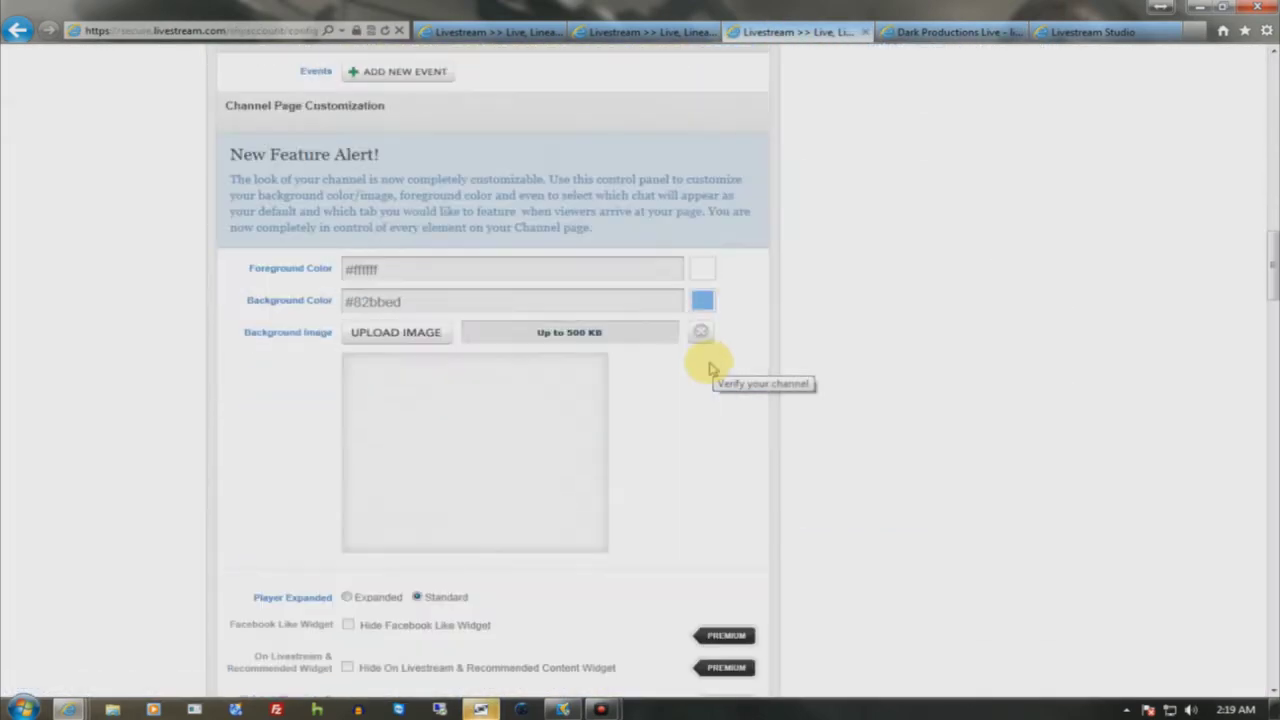
{"action": "scroll", "coordinate": [710, 370], "scroll_direction": "down", "scroll_amount": 13}
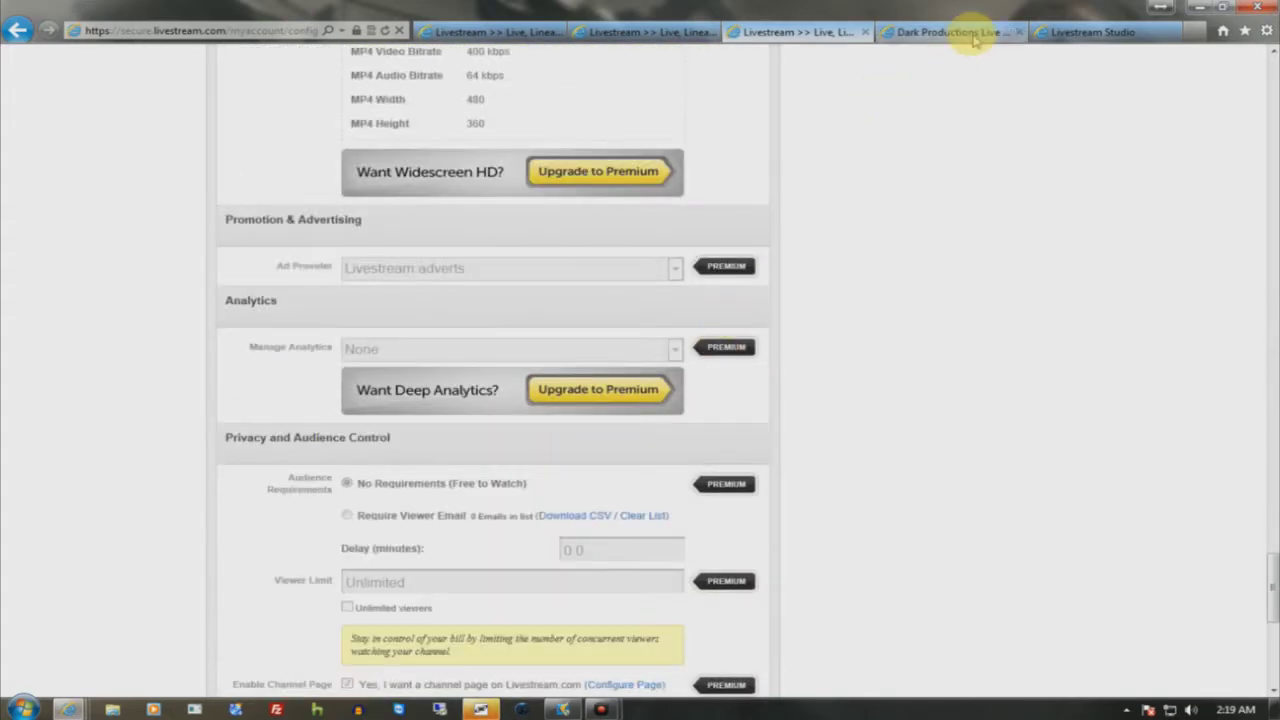
{"action": "left_click", "coordinate": [975, 33]}
{"action": "left_click", "coordinate": [1085, 33]}
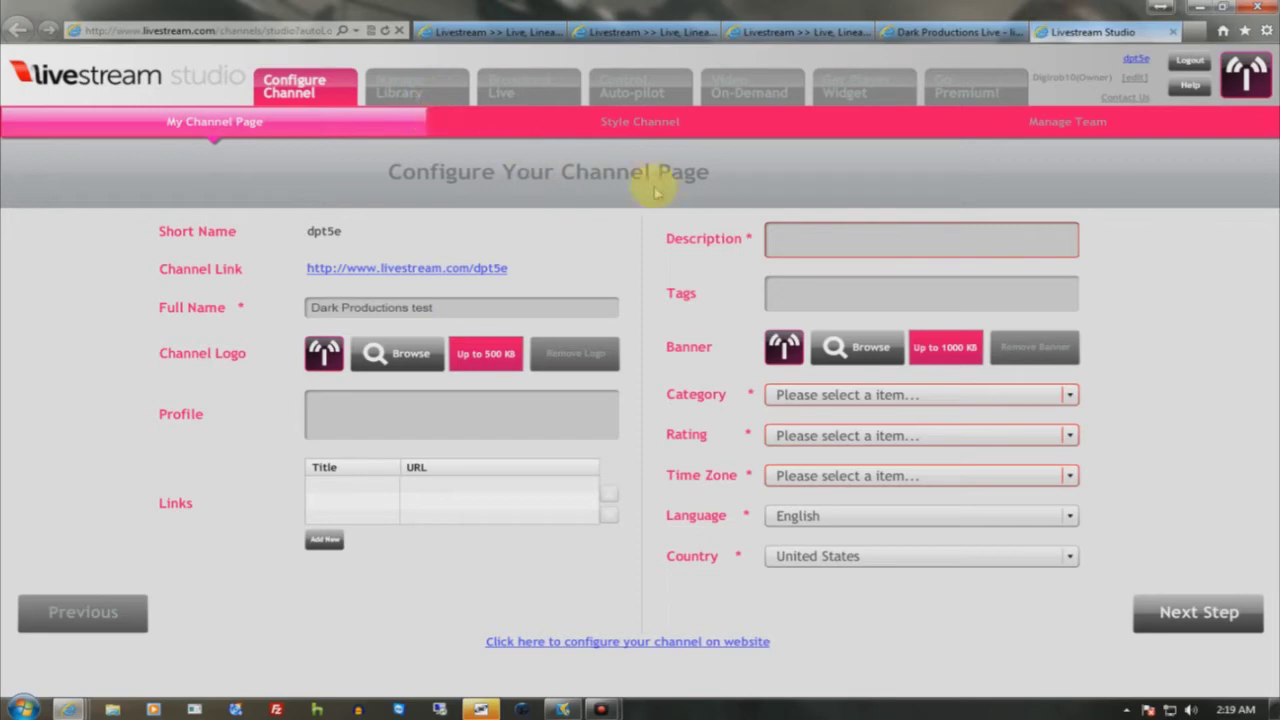
- Enter description 'tsts', category Auto & Vehicles, and rating No One 17 And Under Admitted
{"action": "left_click", "coordinate": [806, 237]}
{"action": "type", "text": "I"}
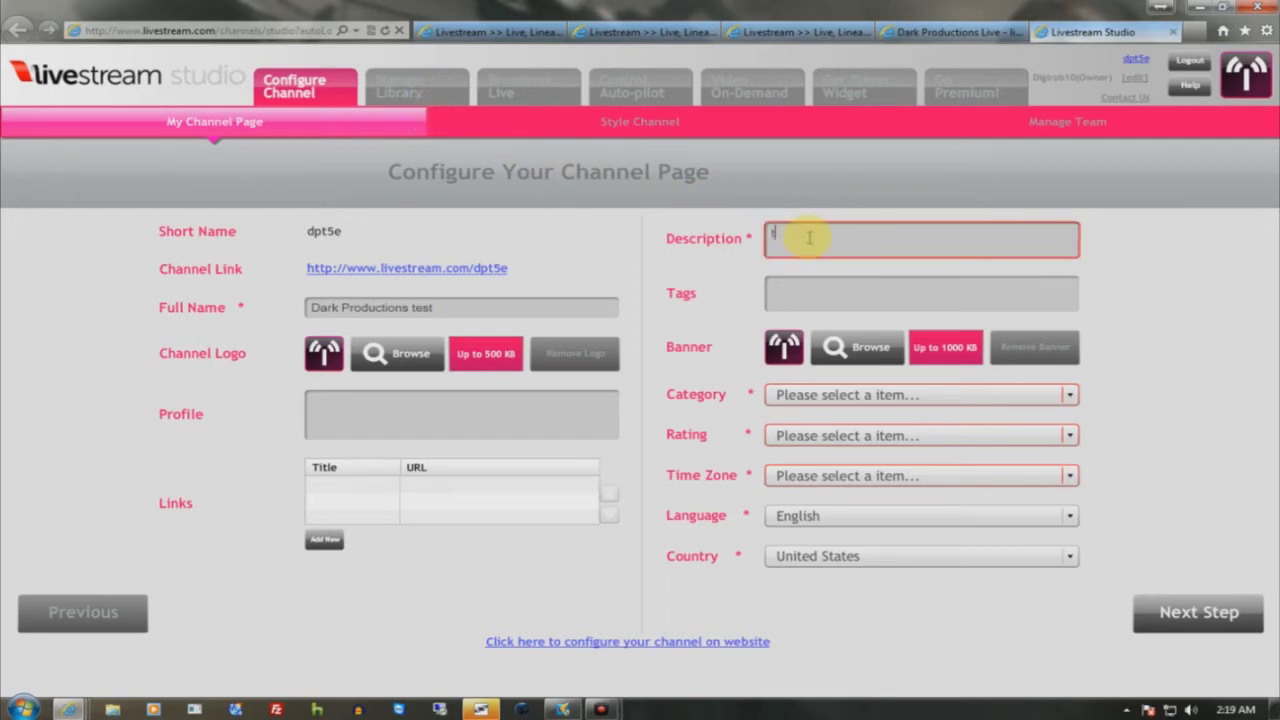
{"action": "left_click", "coordinate": [832, 394]}
{"action": "left_click", "coordinate": [825, 437]}
{"action": "left_click", "coordinate": [820, 436]}
{"action": "left_click", "coordinate": [815, 458]}
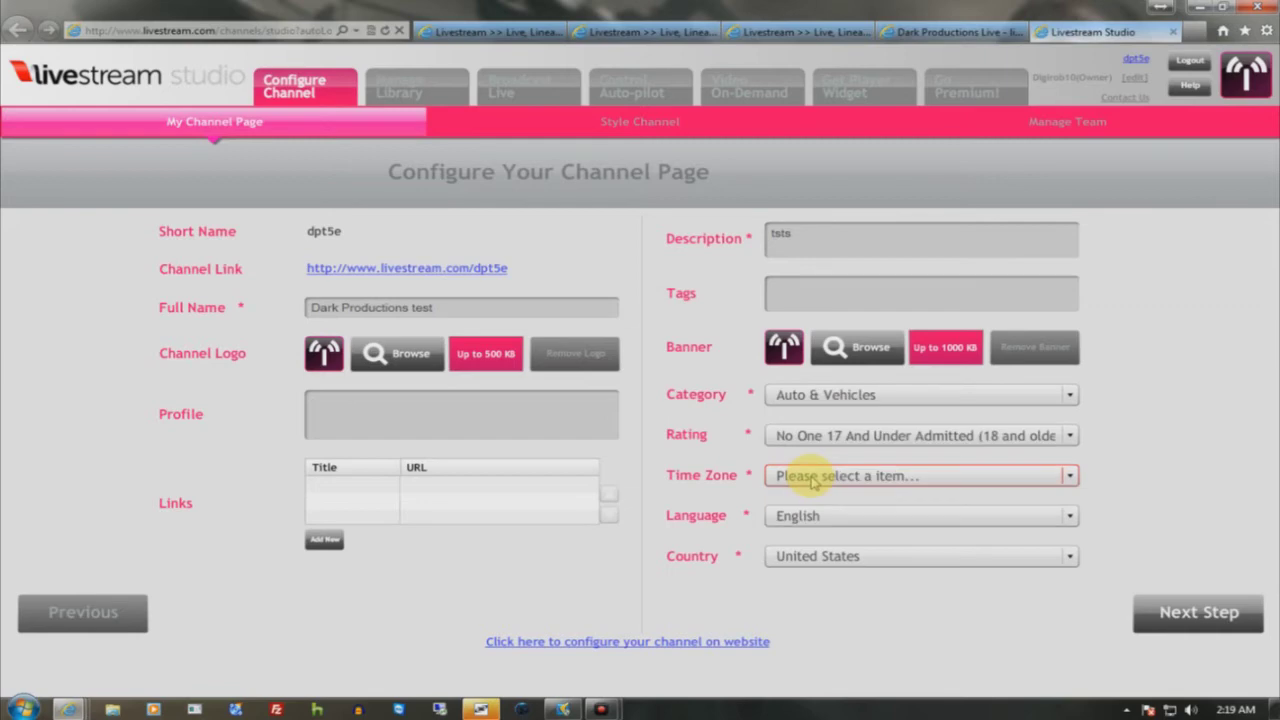
- Set the time zone to Alaska, keep English as language, and proceed to Next Step
{"action": "left_click", "coordinate": [813, 477]}
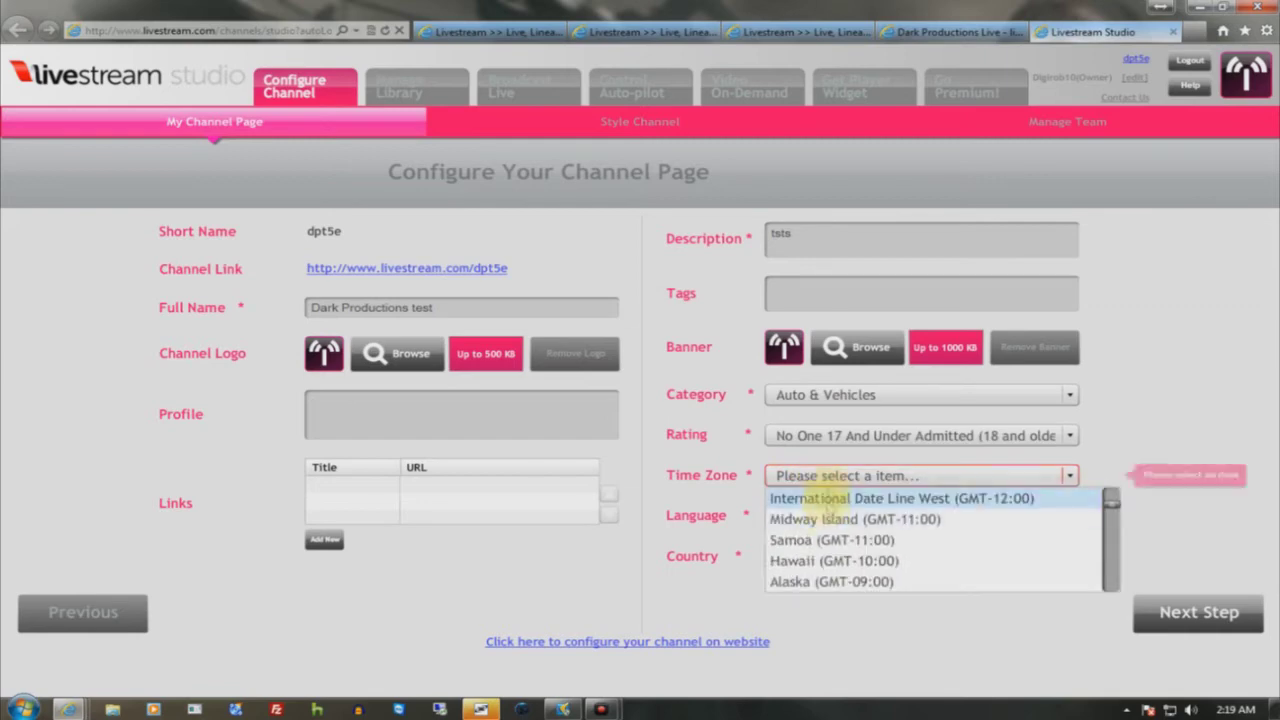
{"action": "left_click", "coordinate": [820, 581]}
{"action": "left_click", "coordinate": [829, 515]}
{"action": "left_click", "coordinate": [830, 560]}
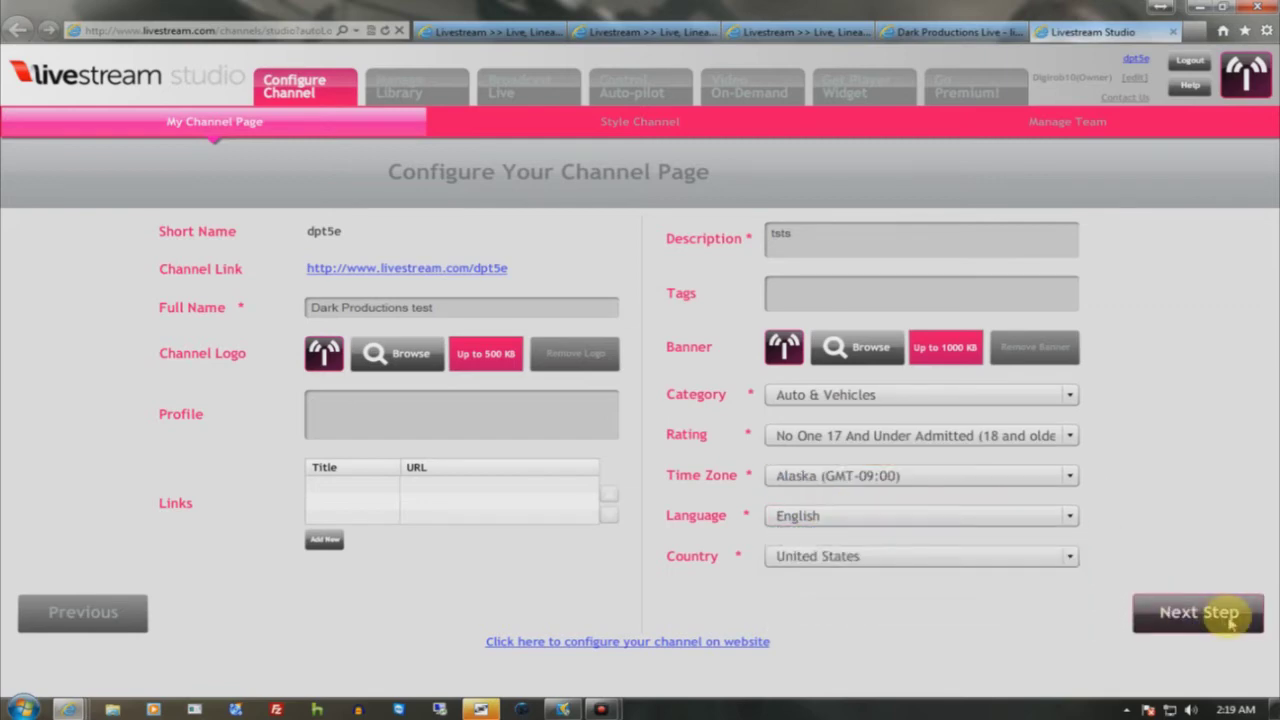
{"action": "left_click", "coordinate": [1232, 620]}
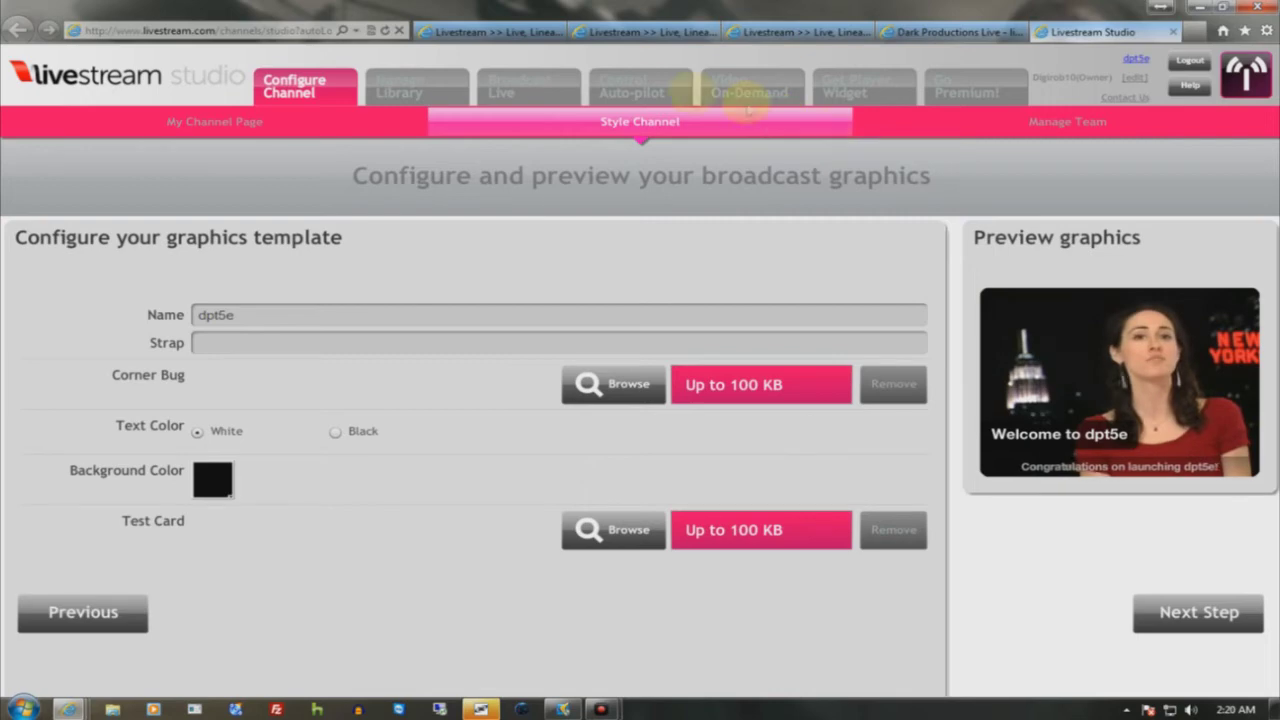
- Move from the Dark Productions Live channel tab to the account center and open the account overview
{"action": "left_click", "coordinate": [955, 32]}
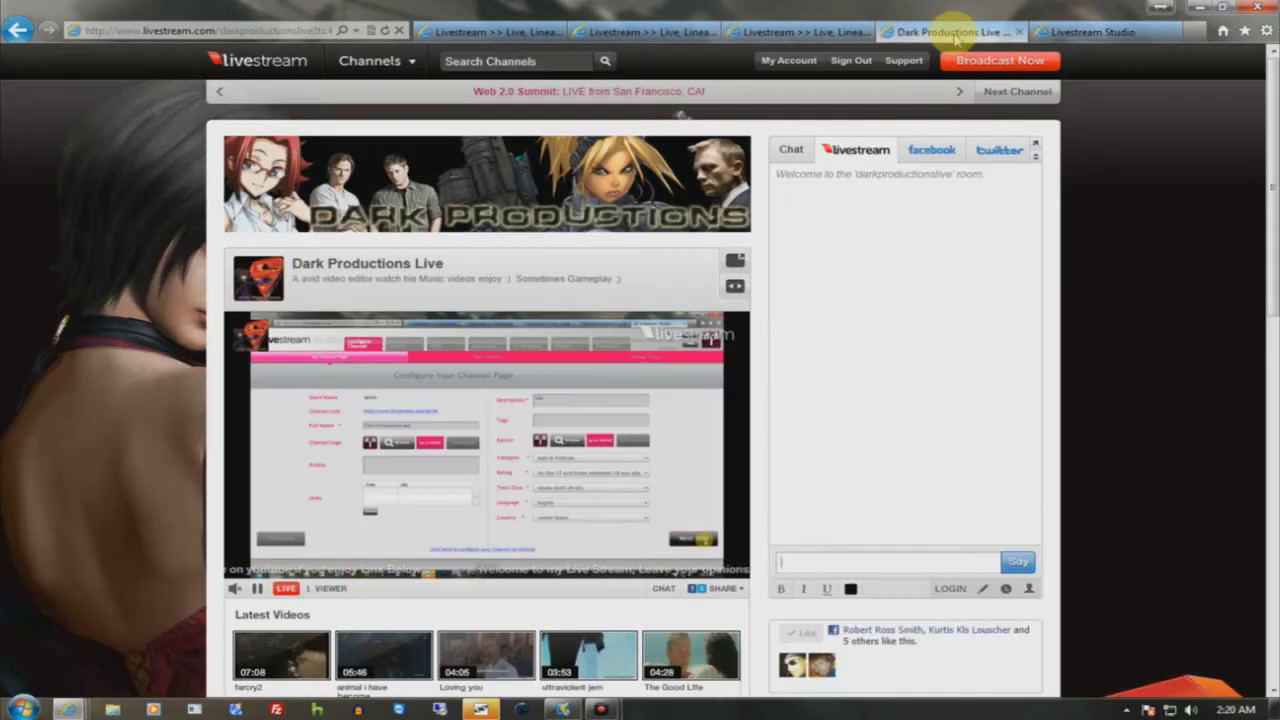
{"action": "left_click", "coordinate": [810, 32]}
{"action": "left_click", "coordinate": [632, 32]}
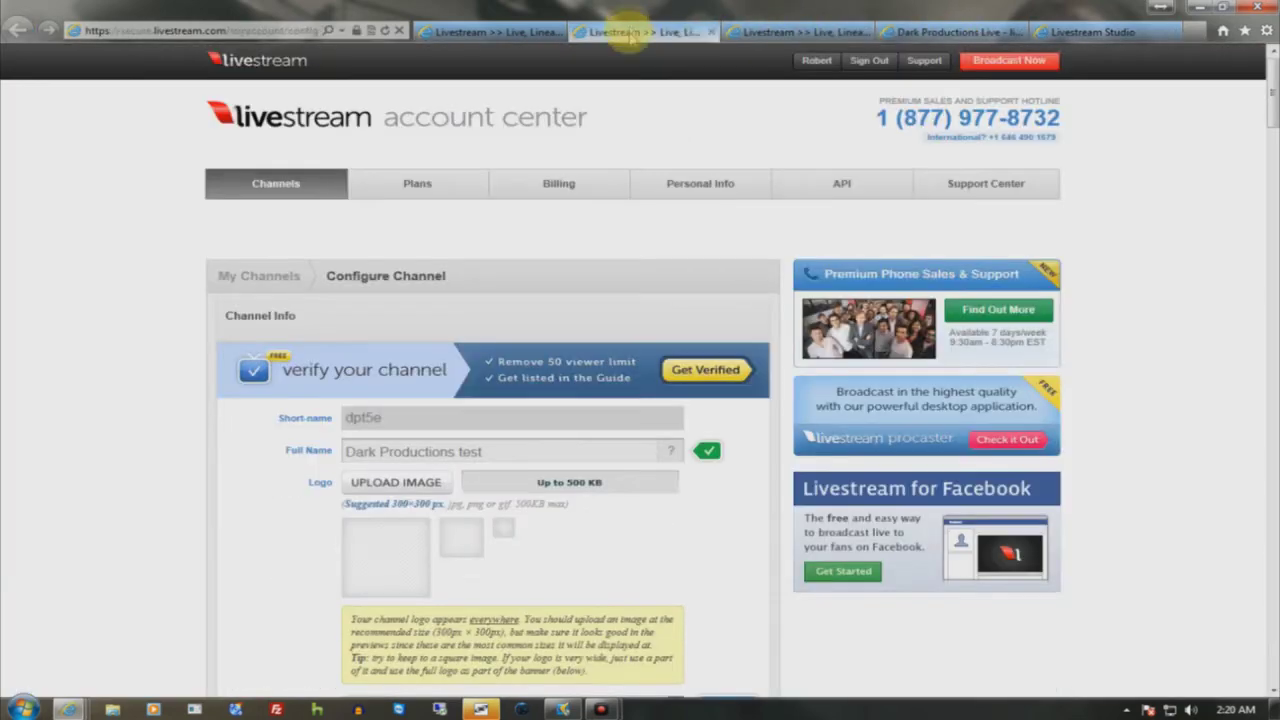
{"action": "left_click", "coordinate": [817, 60]}
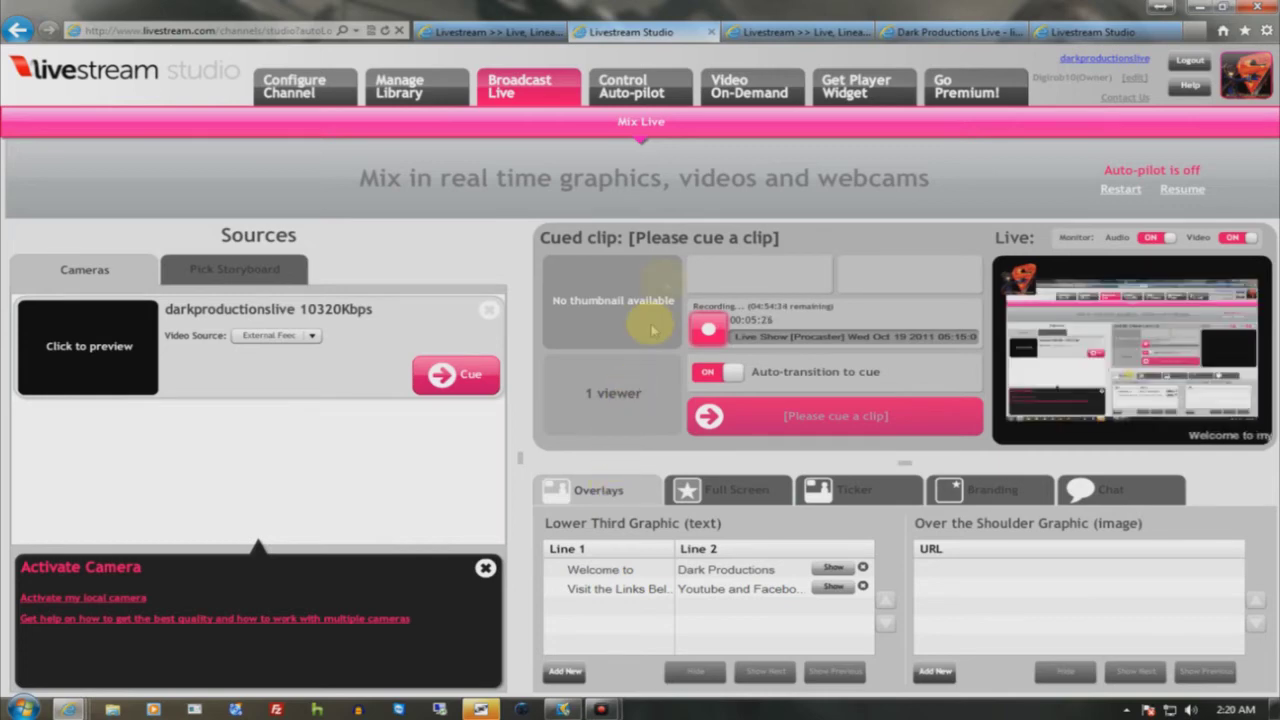
- View the Control Auto-pilot page, then move on to Manage Video On-Demand
{"action": "left_click", "coordinate": [673, 92]}
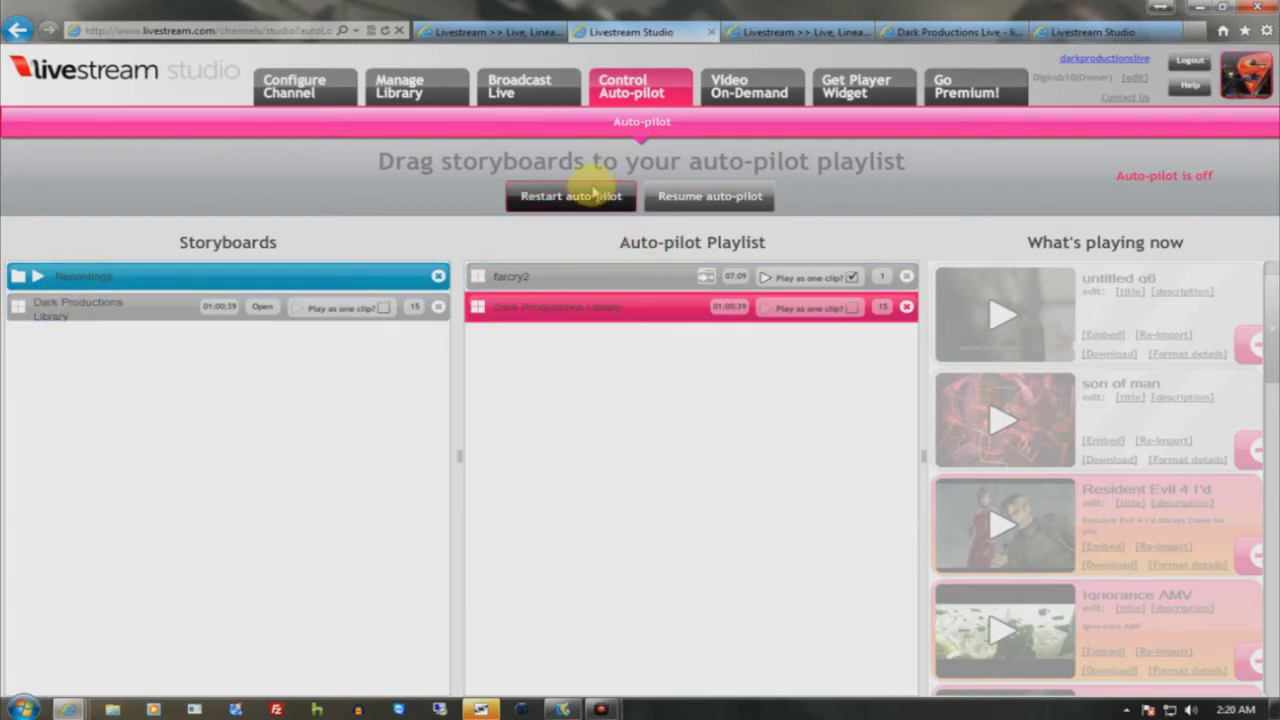
{"action": "left_click", "coordinate": [743, 82]}
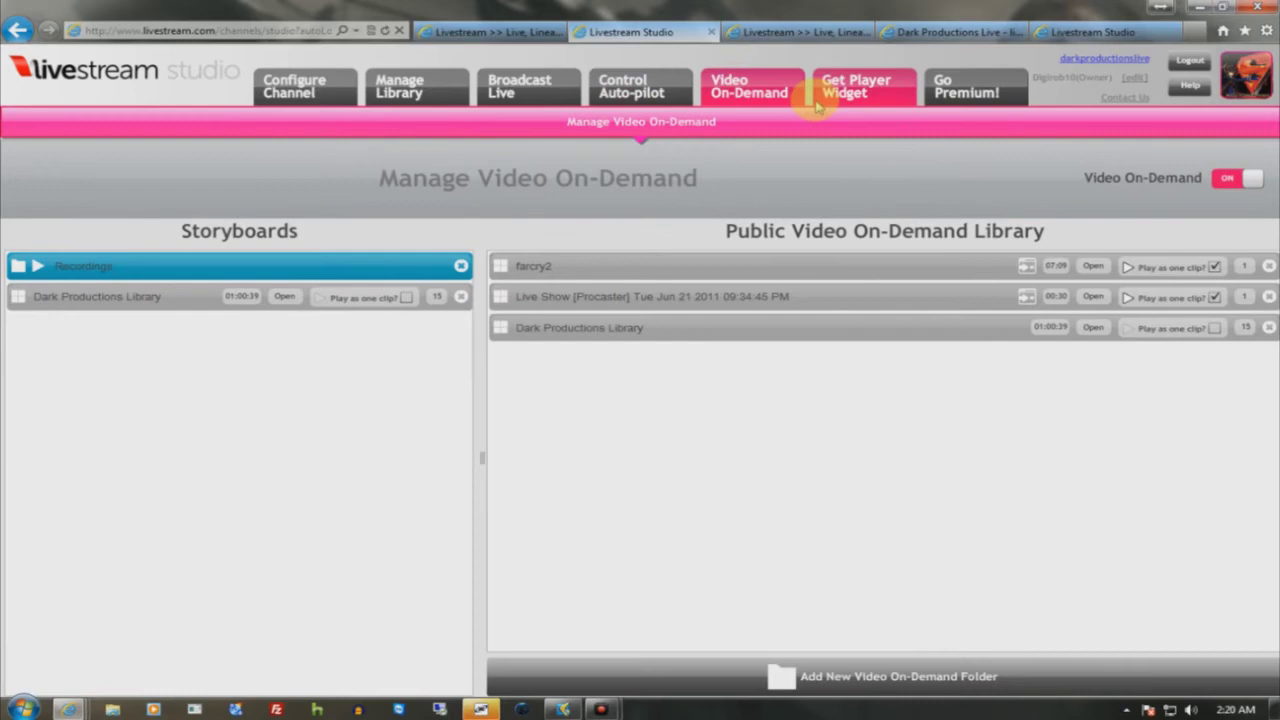
- Flip twice through the Get Player Widget, Broadcast Live and Video On-Demand pages, ending at Manage Library
{"action": "left_click", "coordinate": [815, 88]}
{"action": "left_click", "coordinate": [519, 92]}
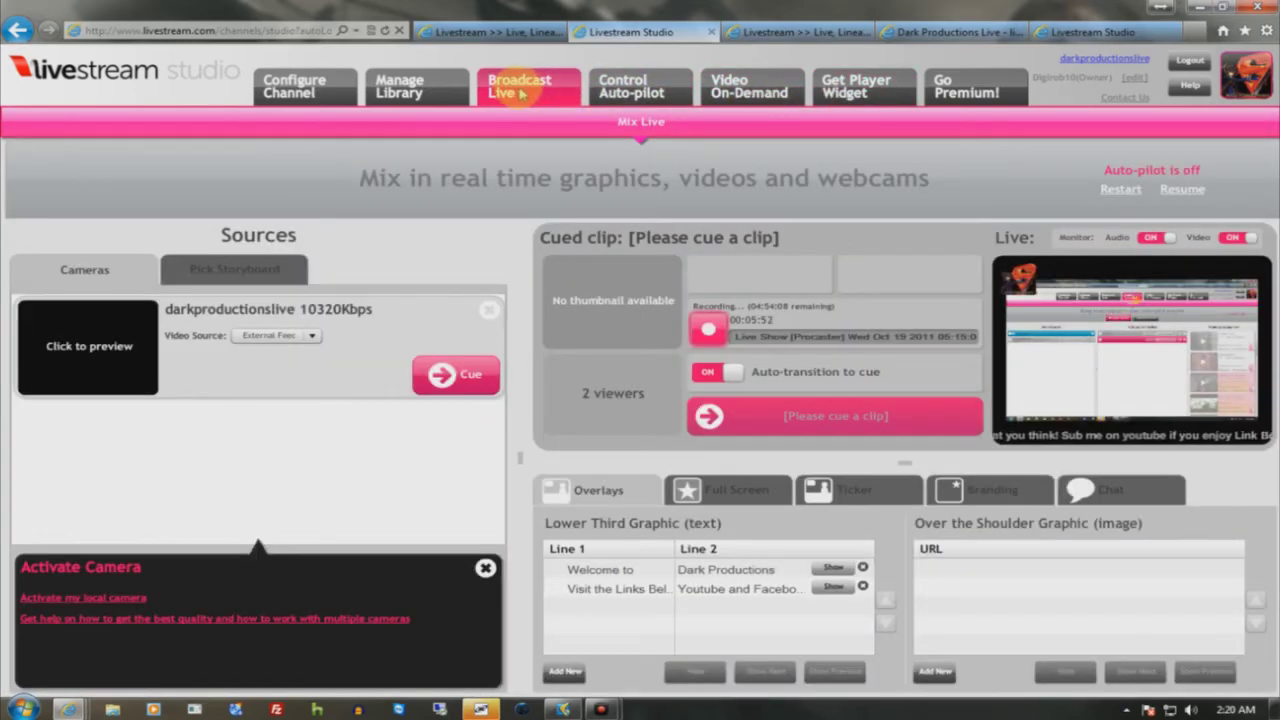
{"action": "left_click", "coordinate": [750, 88]}
{"action": "left_click", "coordinate": [833, 92]}
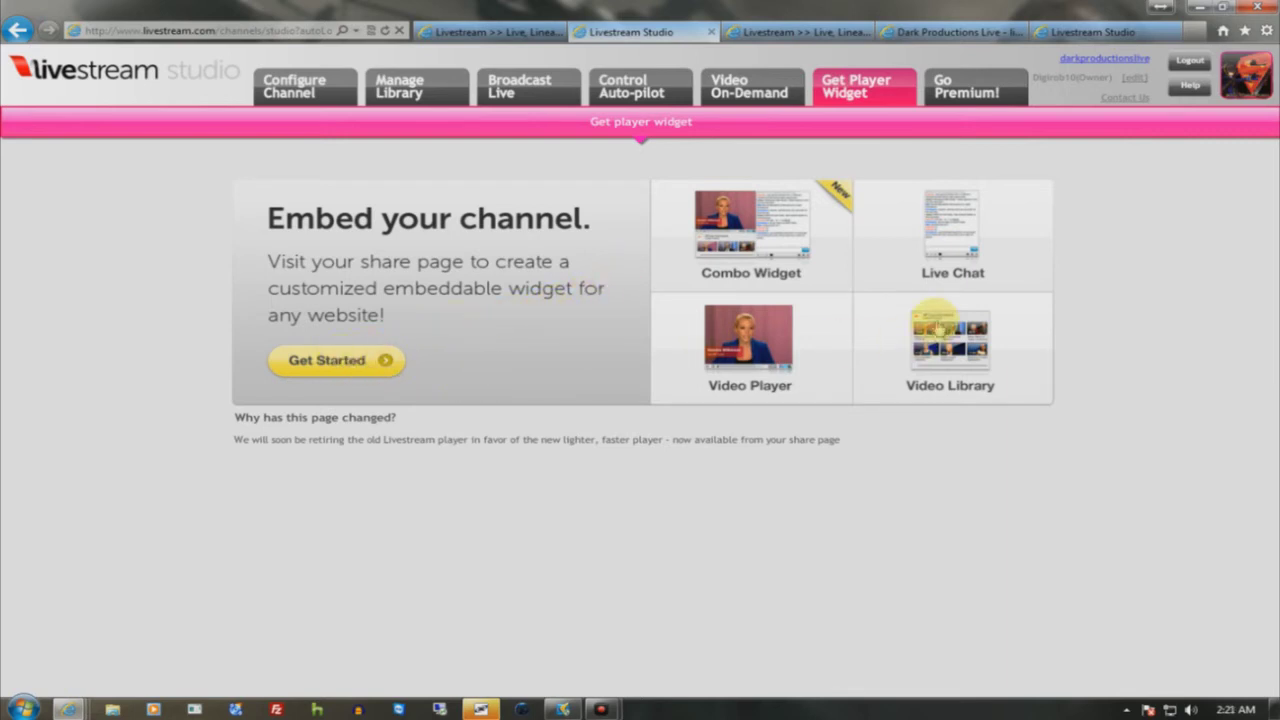
{"action": "left_click", "coordinate": [508, 92]}
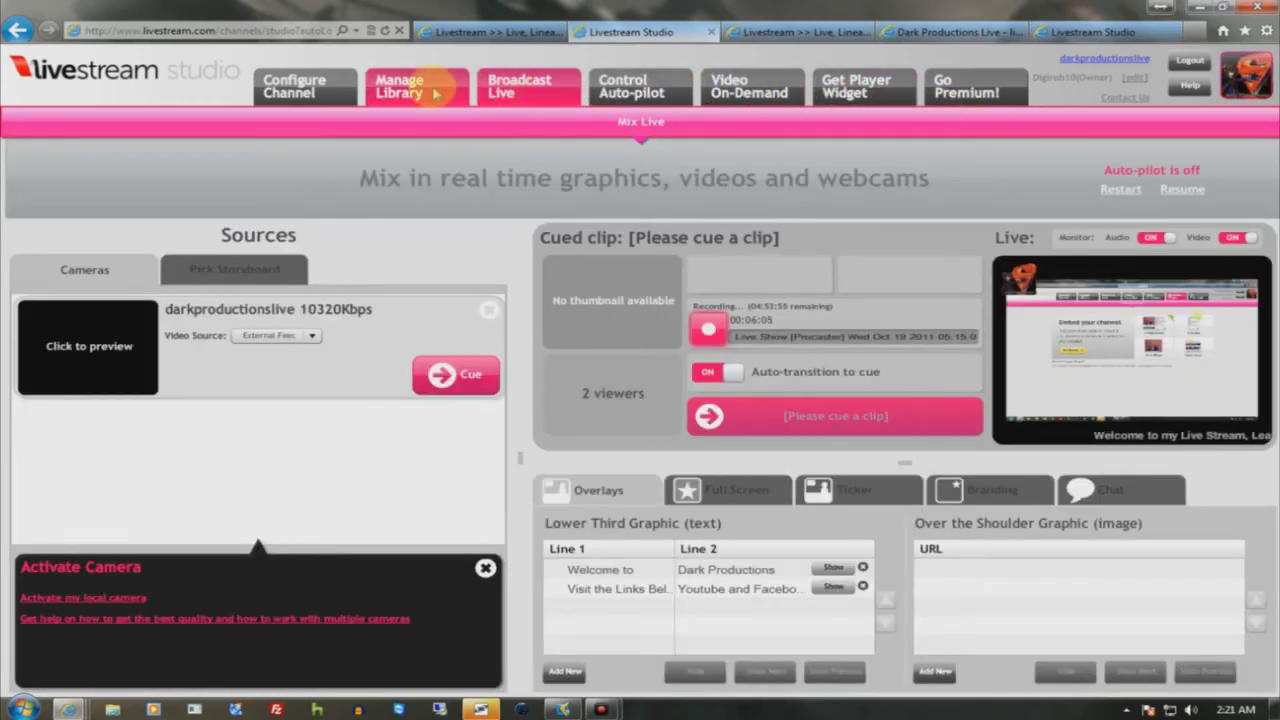
{"action": "left_click", "coordinate": [434, 93]}
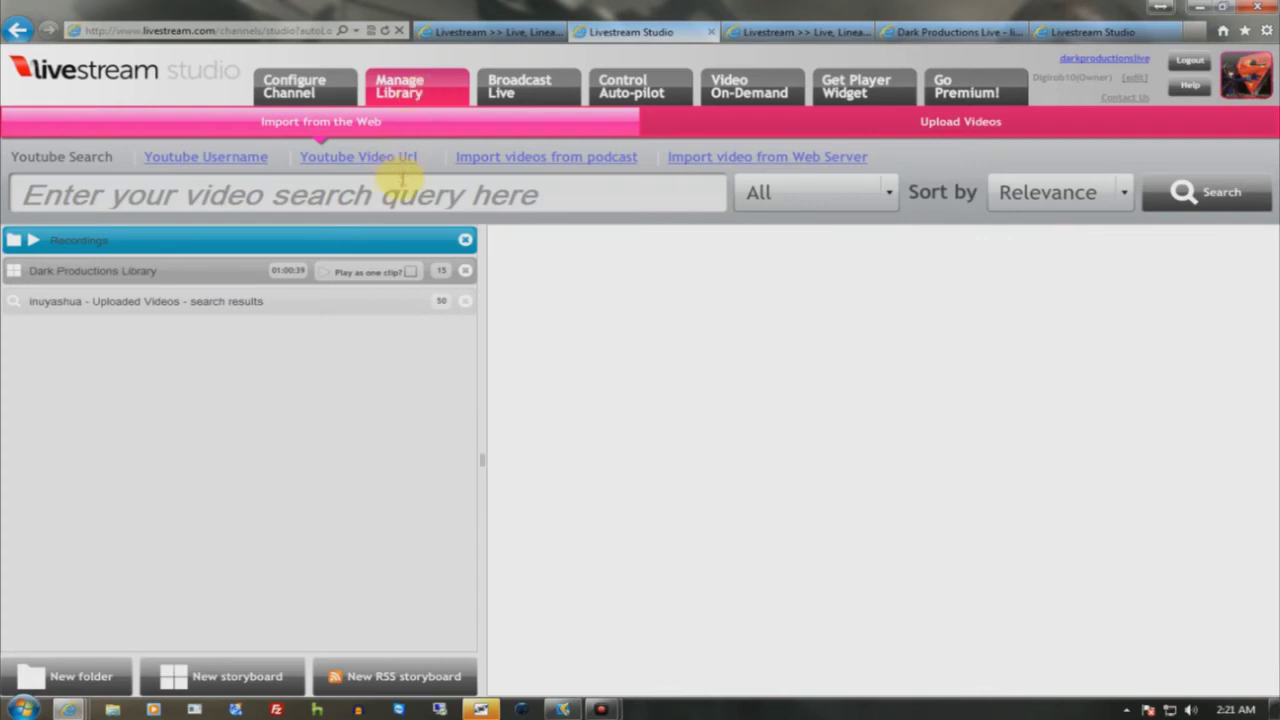
- Browse the Dark Productions Library, inuyasha uploaded videos and Recordings lists in the library
{"action": "left_click", "coordinate": [63, 271]}
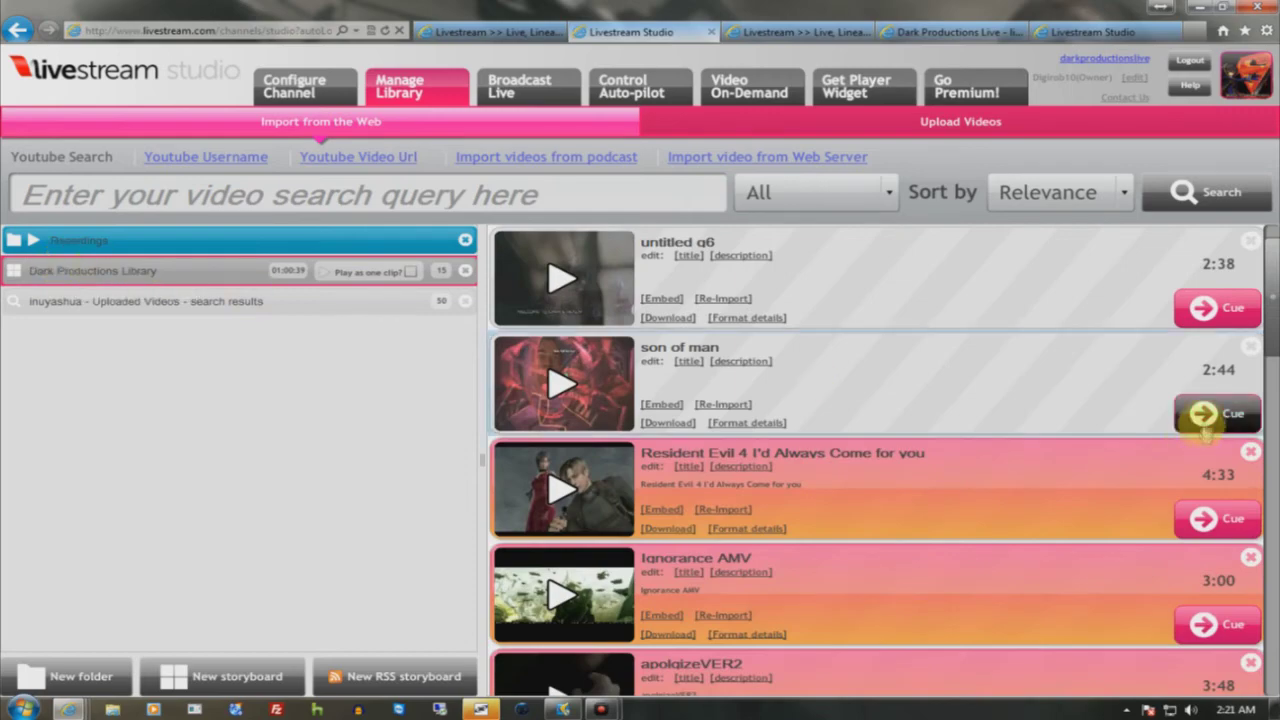
{"action": "scroll", "coordinate": [1260, 376], "scroll_direction": "down", "scroll_amount": 4}
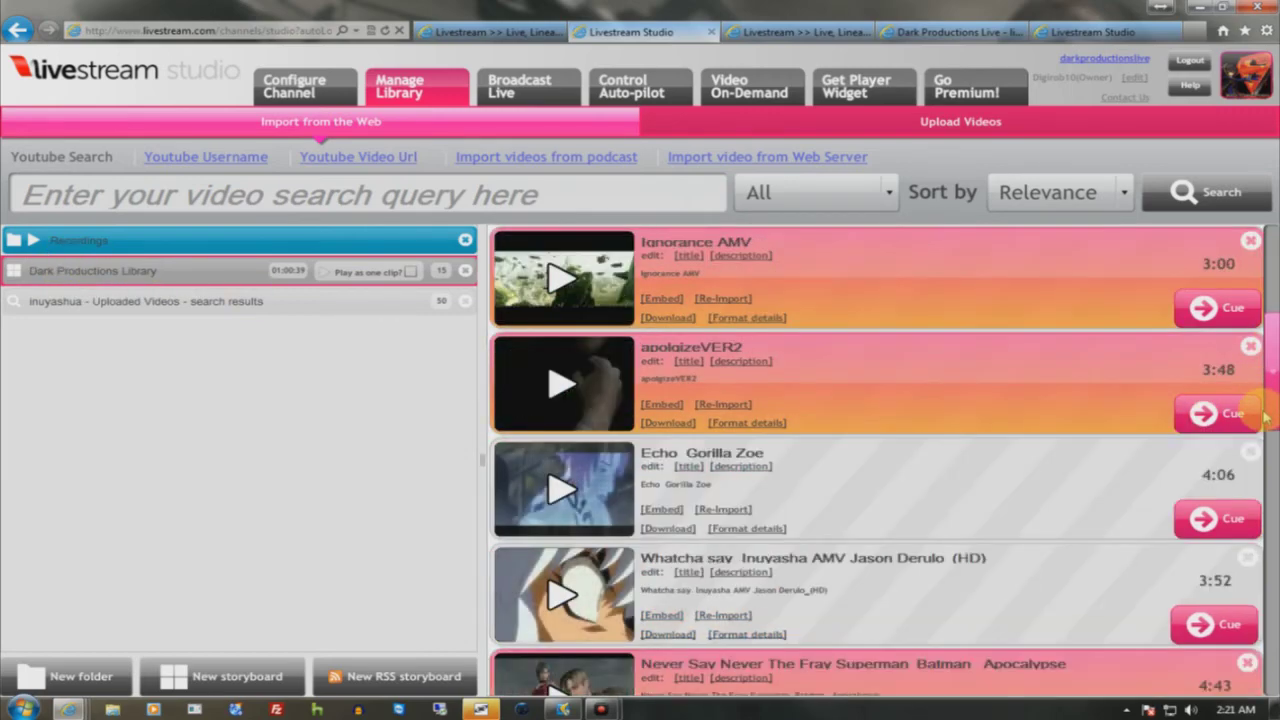
{"action": "scroll", "coordinate": [1266, 450], "scroll_direction": "down", "scroll_amount": 6}
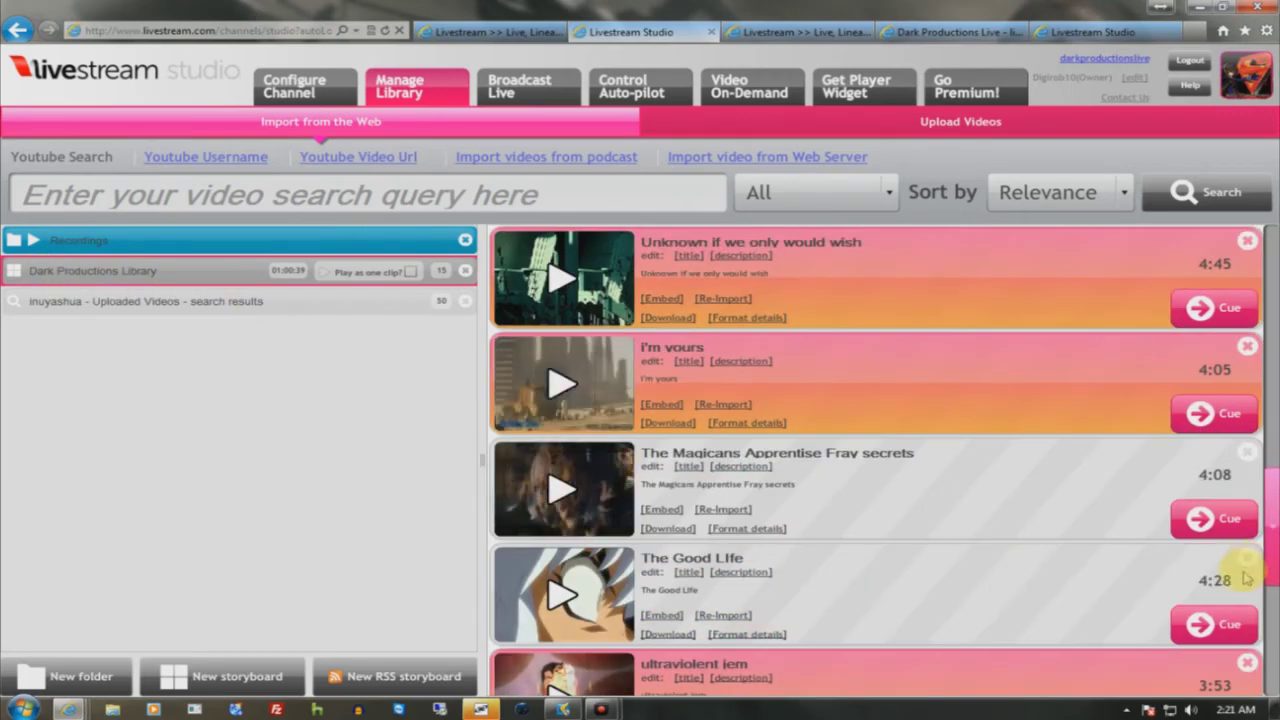
{"action": "scroll", "coordinate": [1240, 635], "scroll_direction": "down", "scroll_amount": 1}
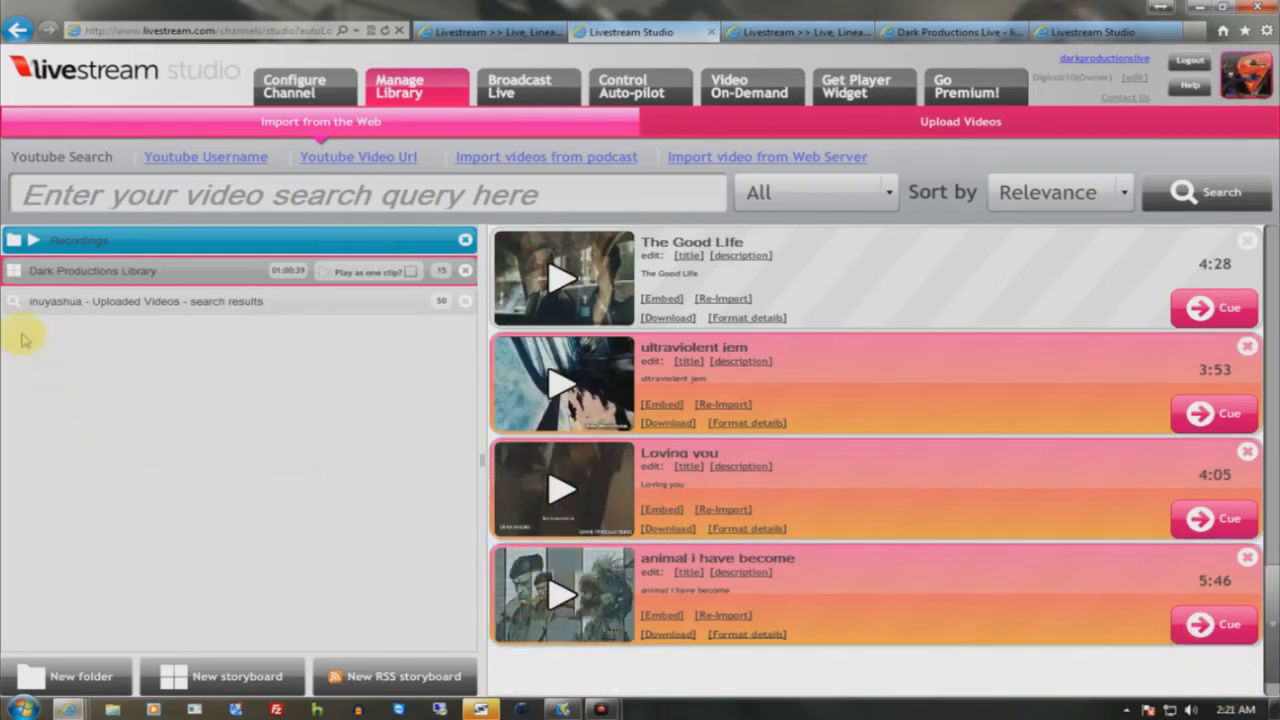
{"action": "left_click", "coordinate": [66, 302]}
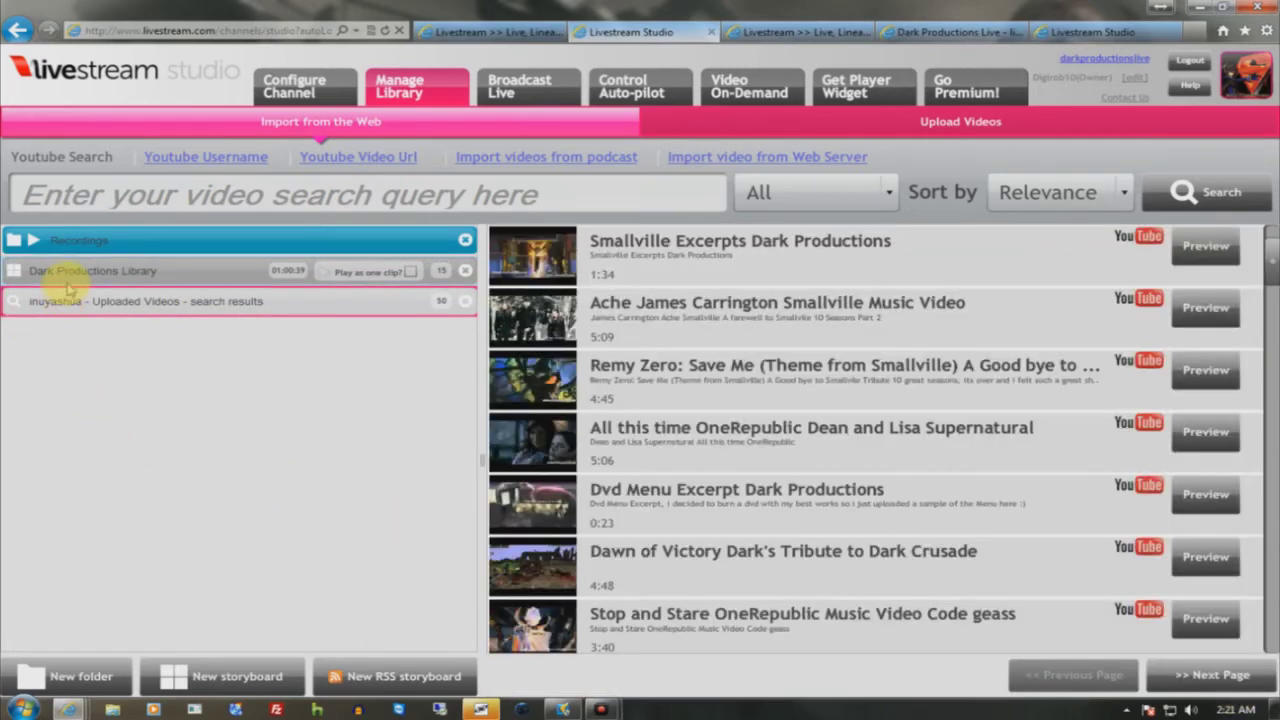
{"action": "left_click", "coordinate": [82, 242]}
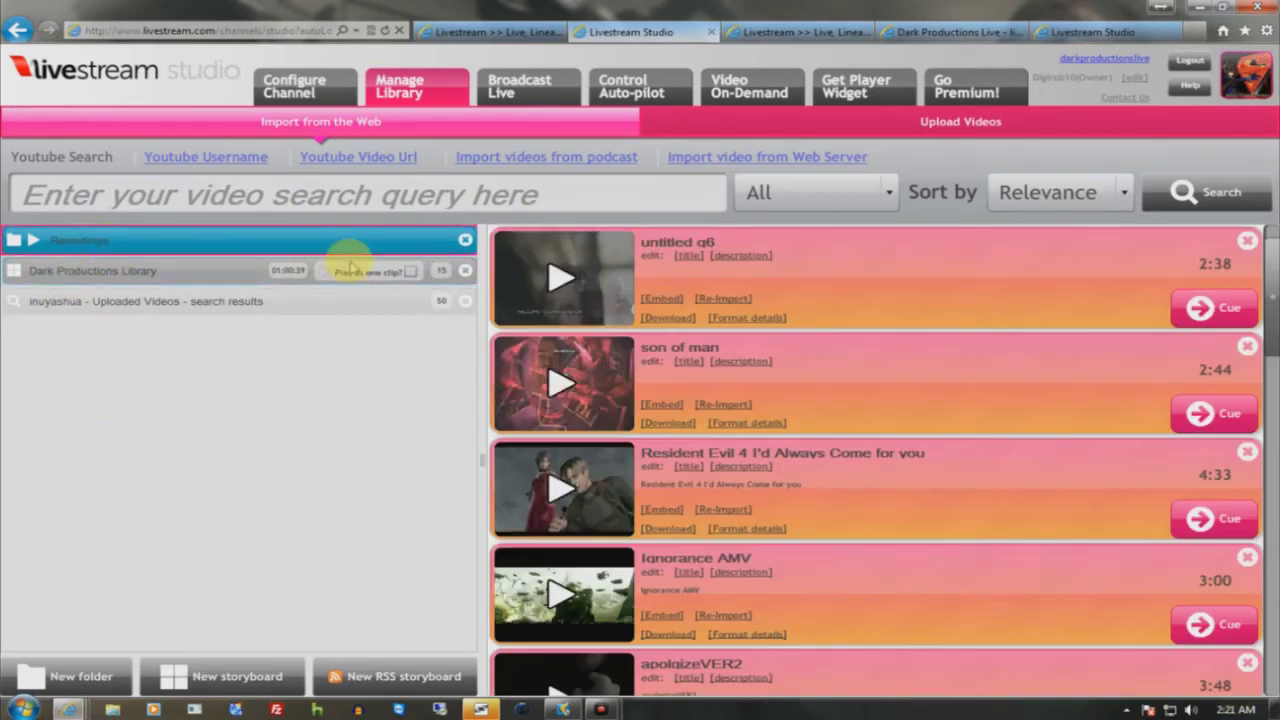
{"action": "double_click", "coordinate": [100, 239]}
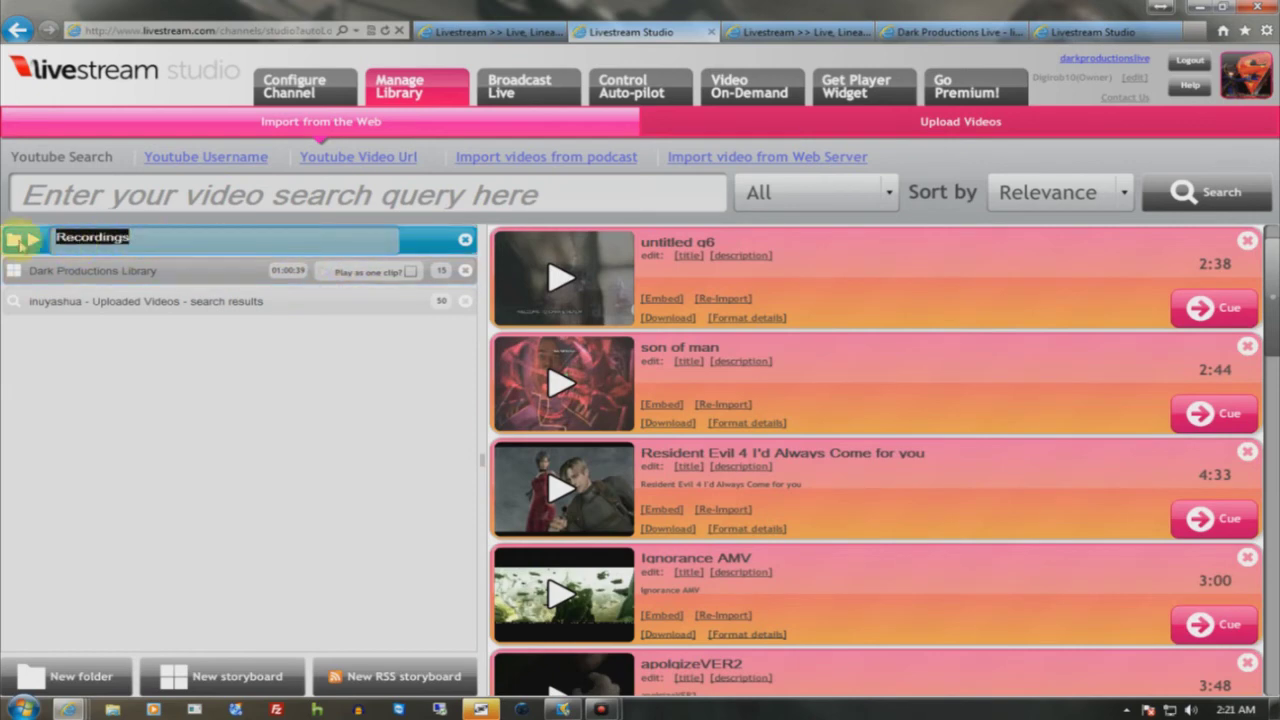
- Expand Recordings and view the Oct 19, Jun 21 and Jun 8 live show recordings
{"action": "left_click", "coordinate": [20, 241]}
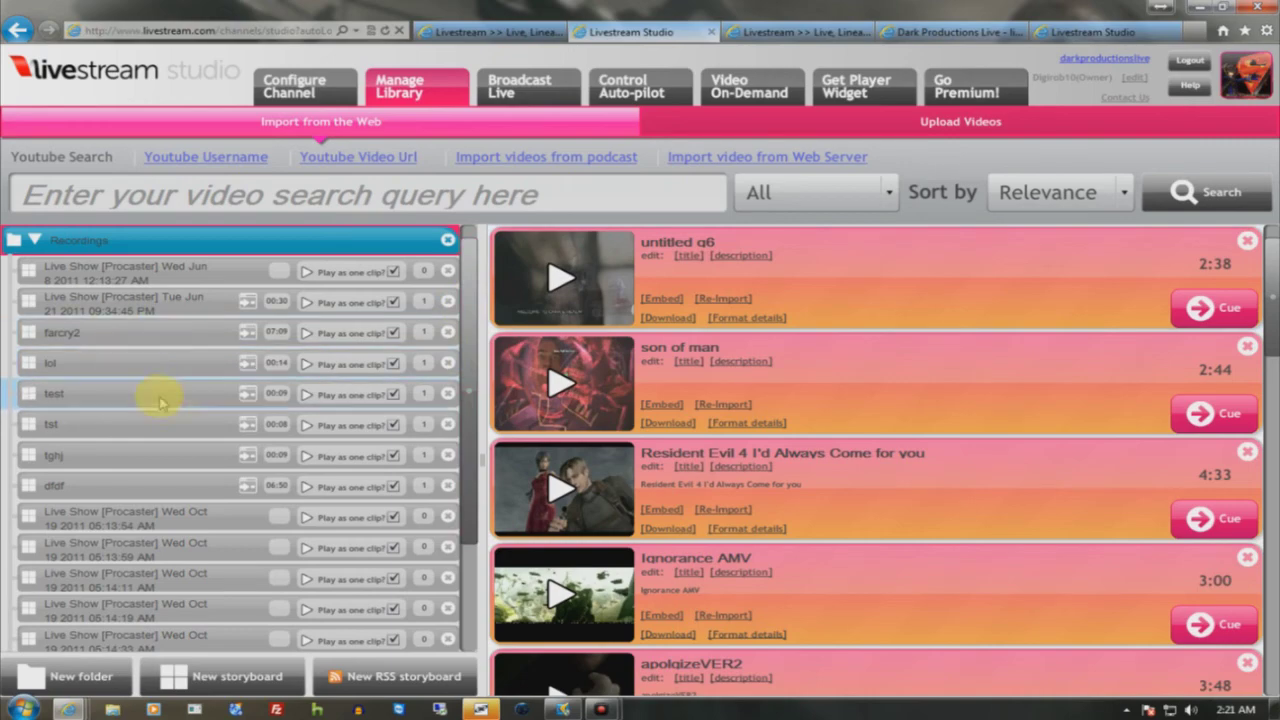
{"action": "left_click_drag", "start_coordinate": [1253, 279], "coordinate": [1240, 583]}
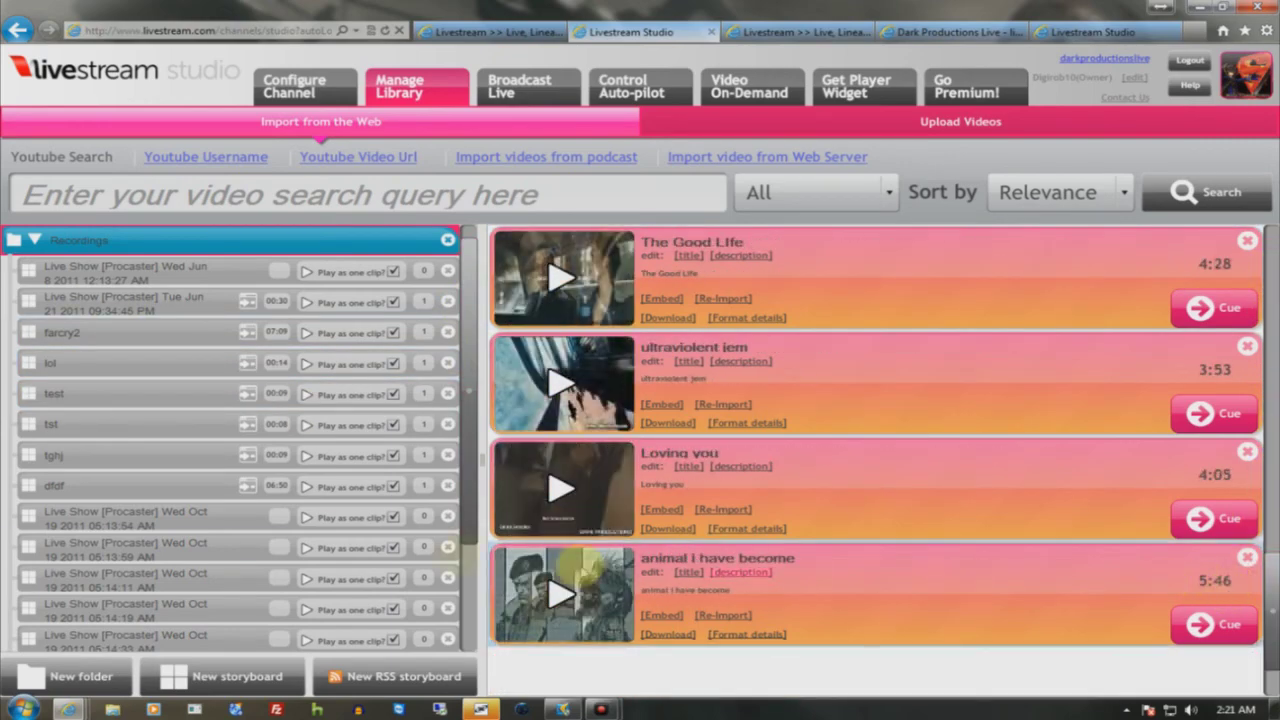
{"action": "left_click", "coordinate": [172, 510]}
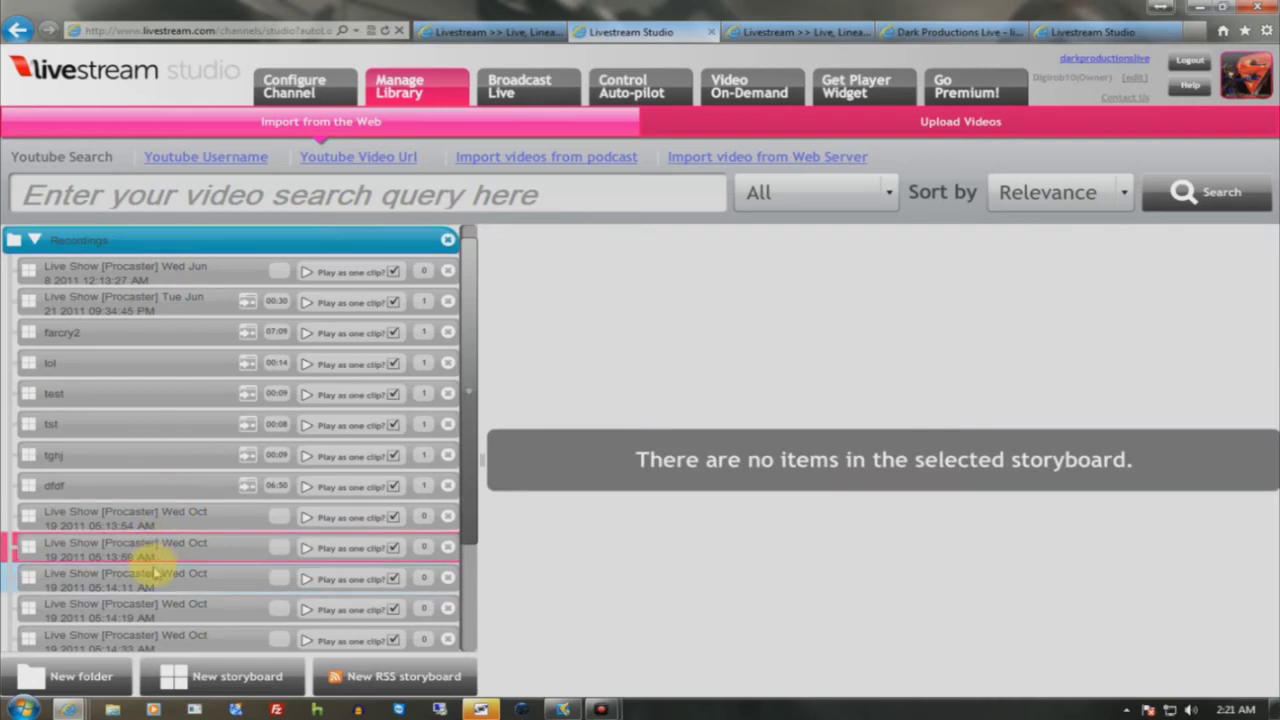
{"action": "scroll", "coordinate": [125, 612], "scroll_direction": "down", "scroll_amount": 3}
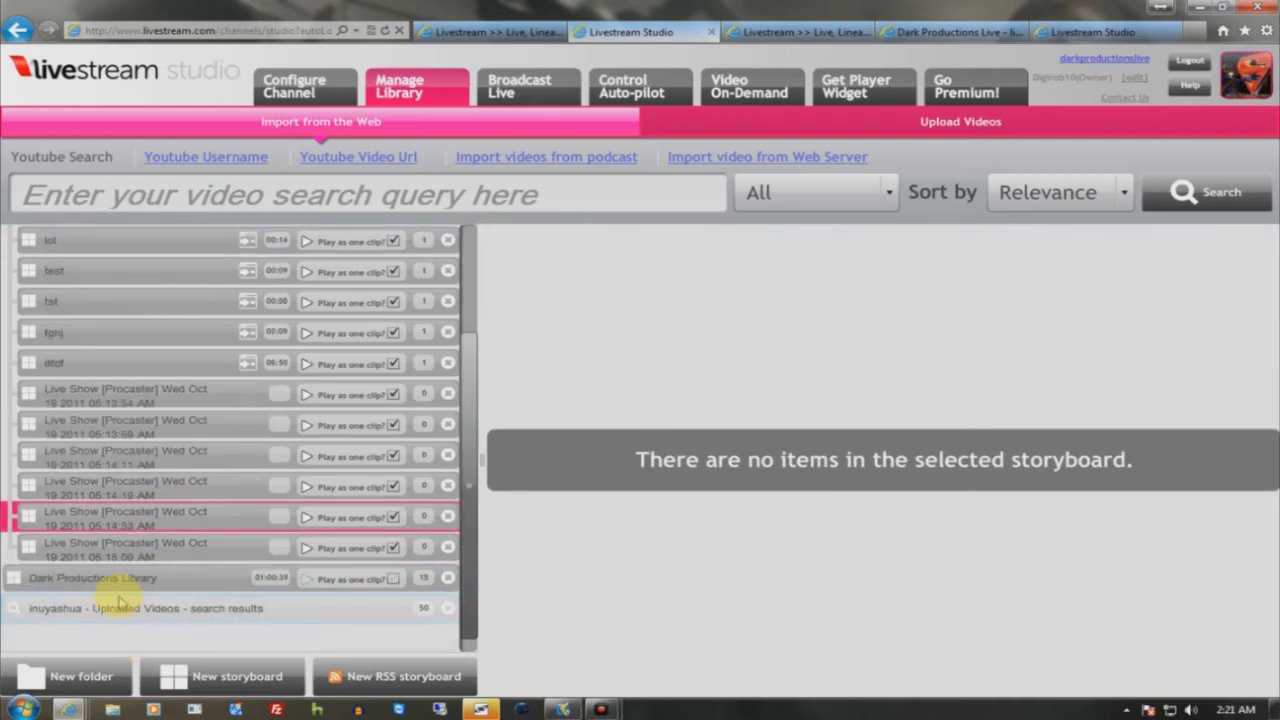
{"action": "left_click", "coordinate": [125, 582]}
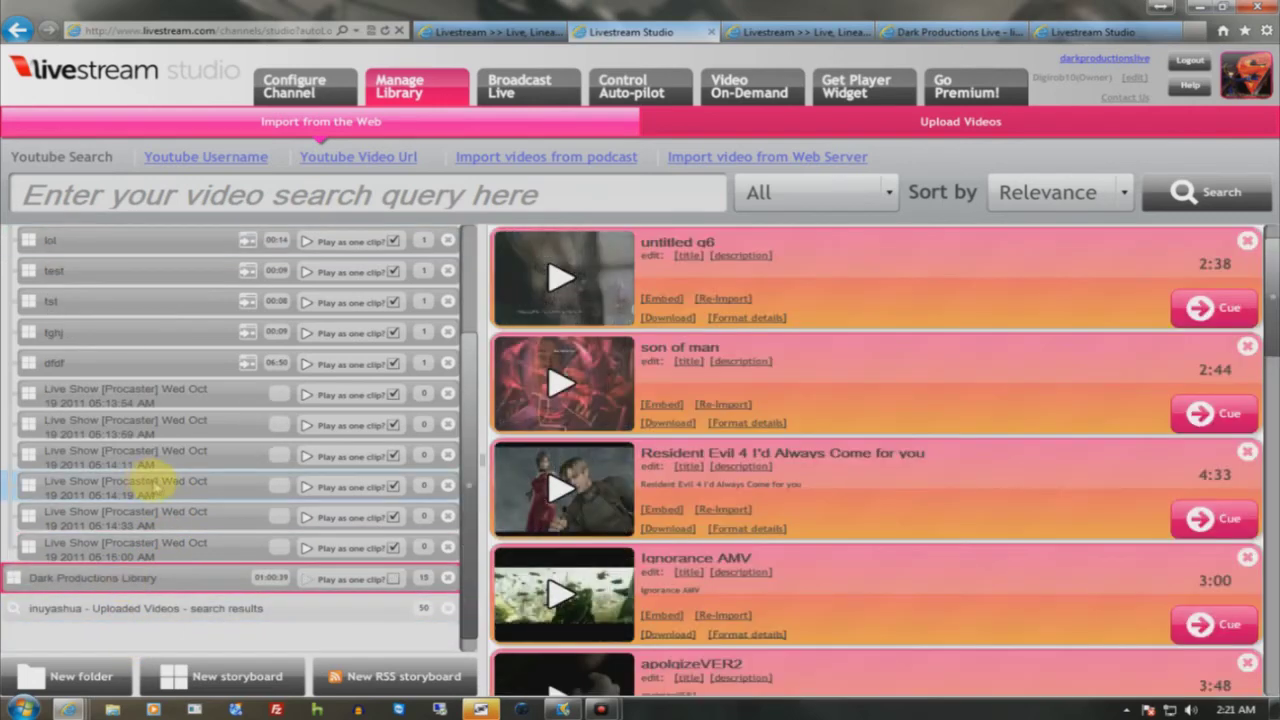
{"action": "scroll", "coordinate": [168, 490], "scroll_direction": "up", "scroll_amount": 3}
{"action": "left_click", "coordinate": [168, 304]}
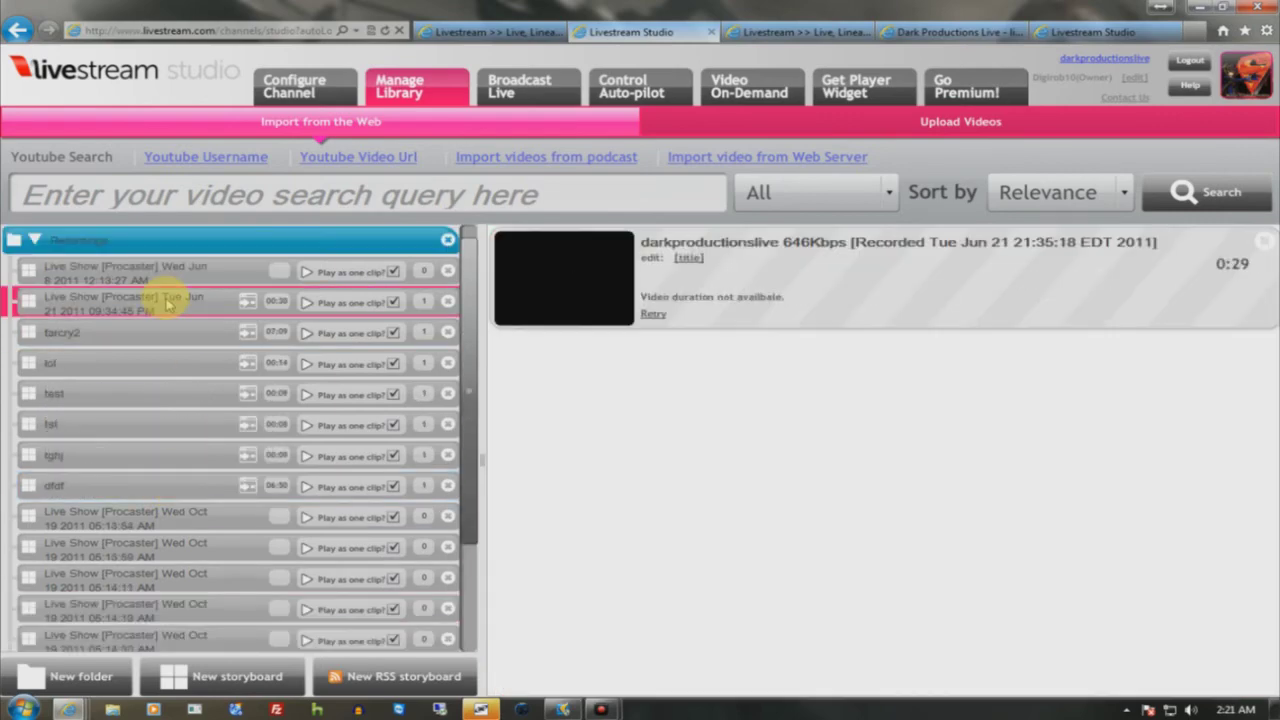
{"action": "left_click", "coordinate": [157, 276]}
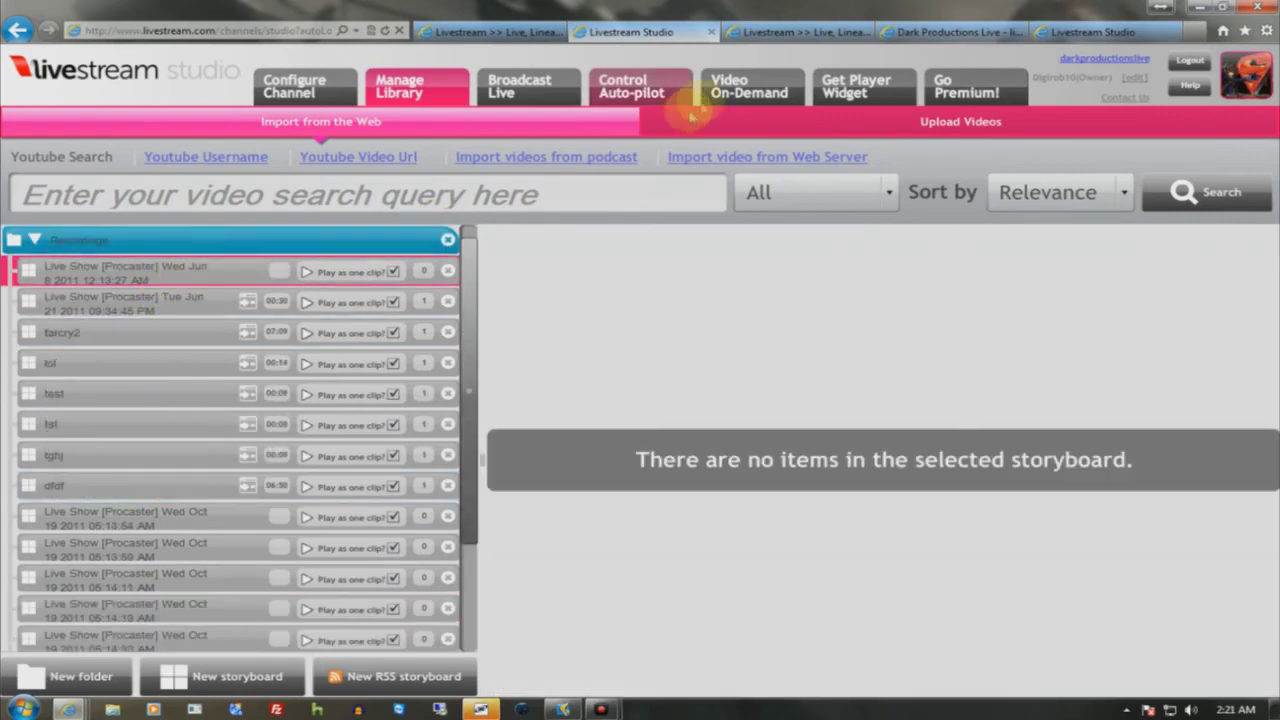
- Cycle through the Studio tabs to Configure Channel, then return to the livestream.com home page
{"action": "left_click", "coordinate": [714, 100]}
{"action": "left_click", "coordinate": [640, 95]}
{"action": "left_click", "coordinate": [540, 95]}
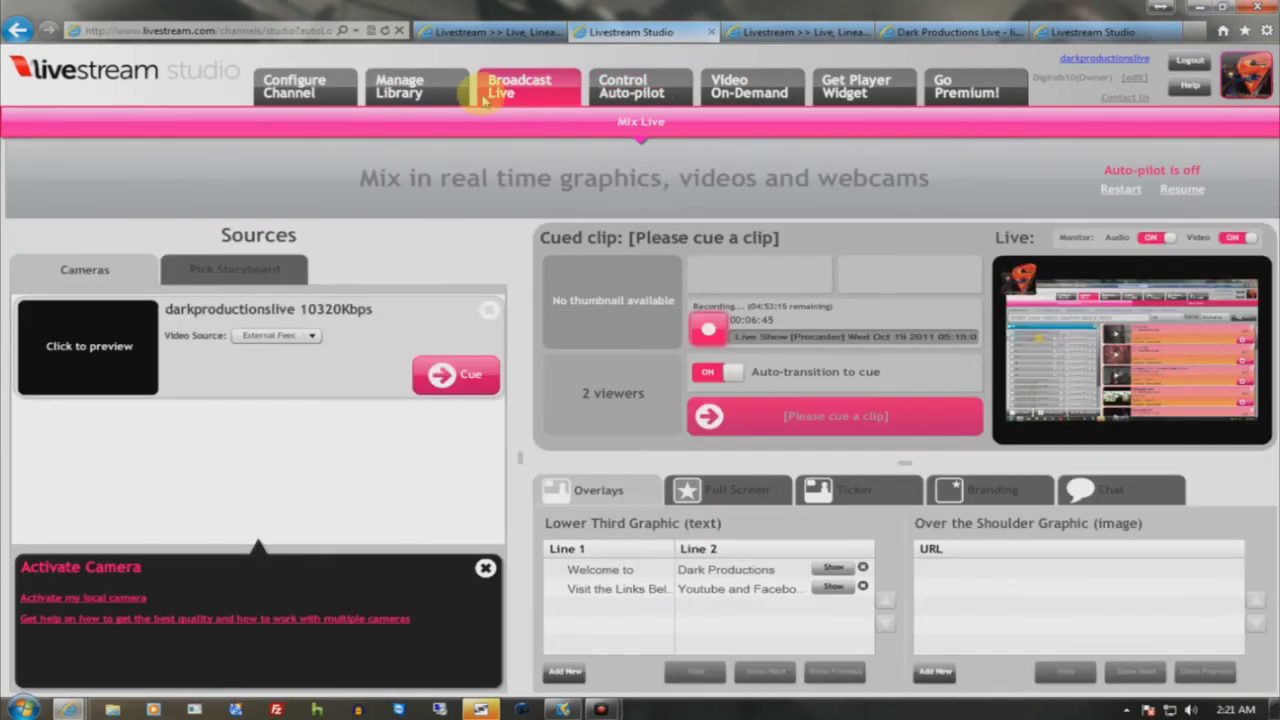
{"action": "left_click", "coordinate": [432, 100]}
{"action": "left_click", "coordinate": [318, 100]}
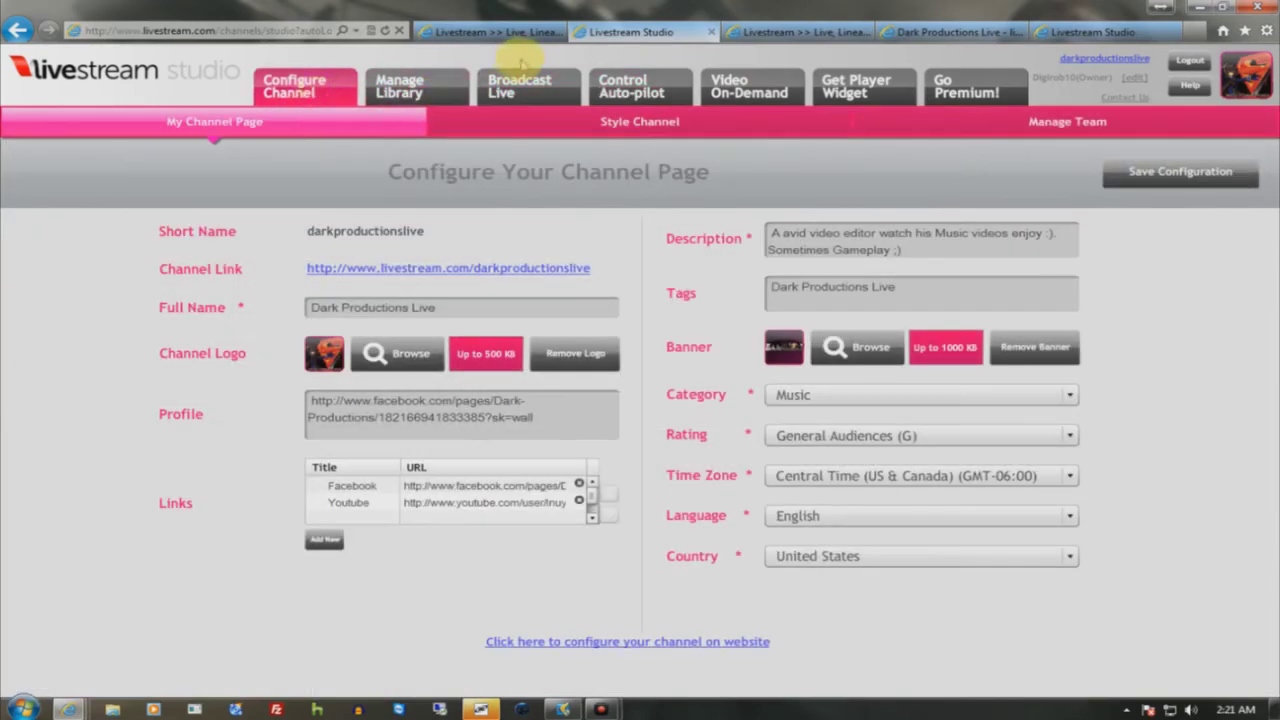
{"action": "left_click", "coordinate": [495, 31]}
{"action": "scroll", "coordinate": [400, 60], "scroll_direction": "up", "scroll_amount": 3}
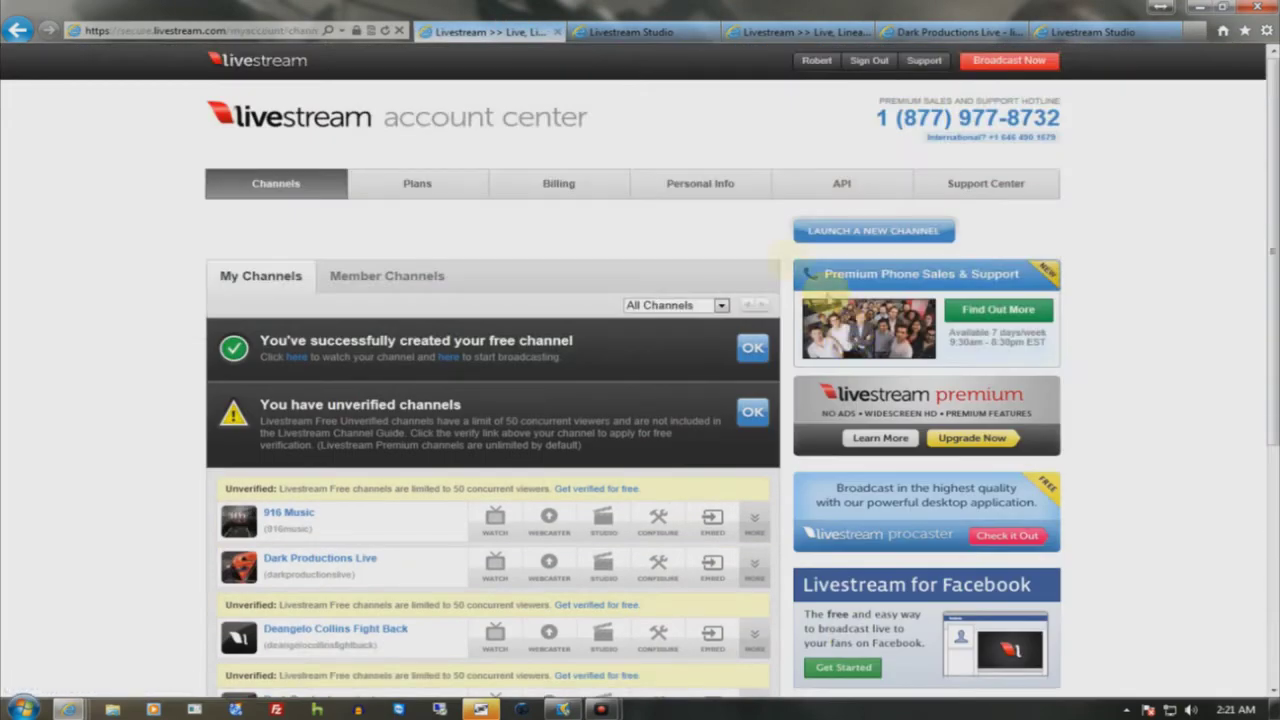
{"action": "left_click", "coordinate": [268, 63]}
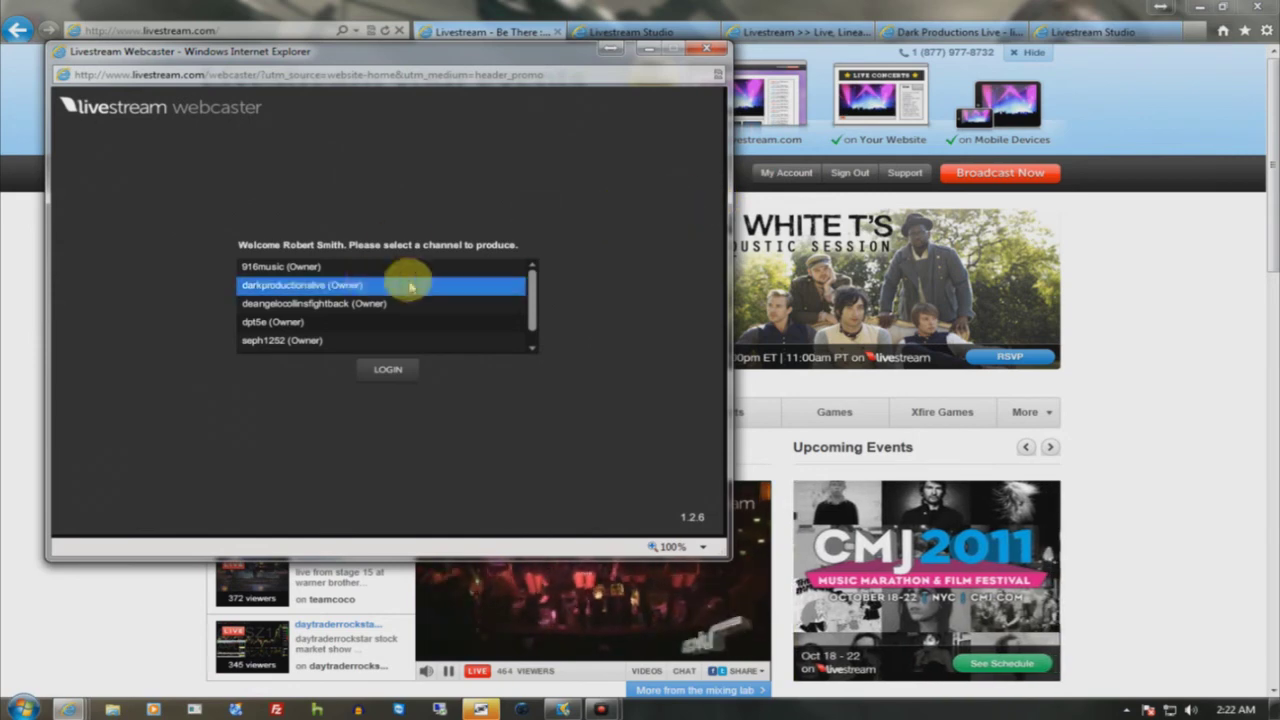
- Highlight a channel in the Webcaster list, then close the Webcaster and scroll the home page
{"action": "left_click", "coordinate": [300, 341]}
{"action": "mouse_move", "coordinate": [531, 290]}
{"action": "left_mouse_down"}
{"action": "mouse_move", "coordinate": [535, 318]}
{"action": "mouse_move", "coordinate": [529, 306]}
{"action": "left_mouse_up"}
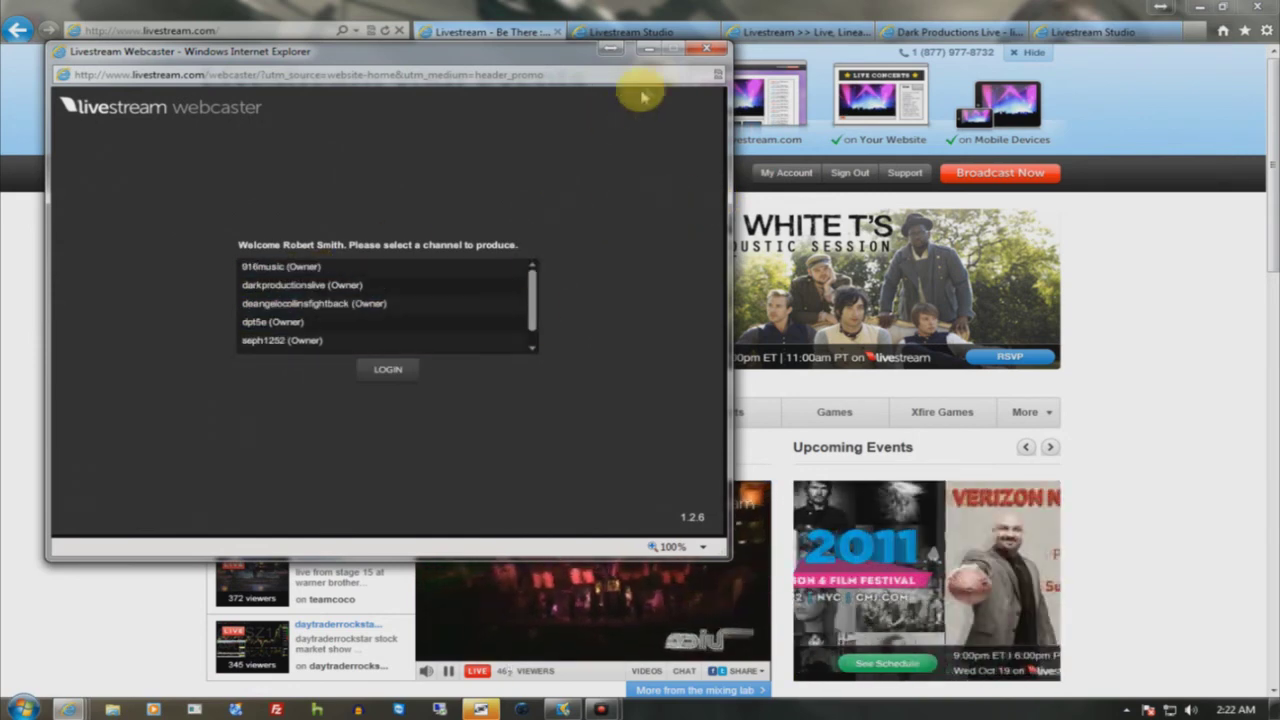
{"action": "left_click", "coordinate": [712, 48]}
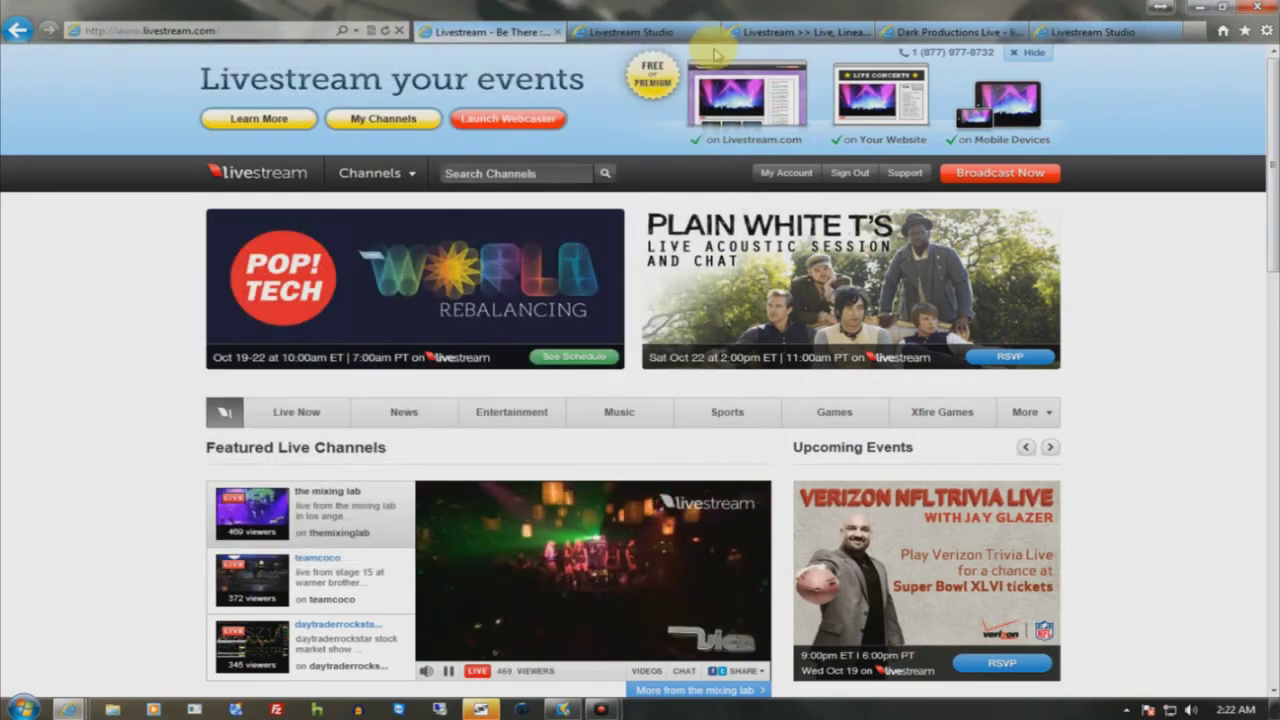
{"action": "scroll", "coordinate": [300, 337], "scroll_direction": "down", "scroll_amount": 8}
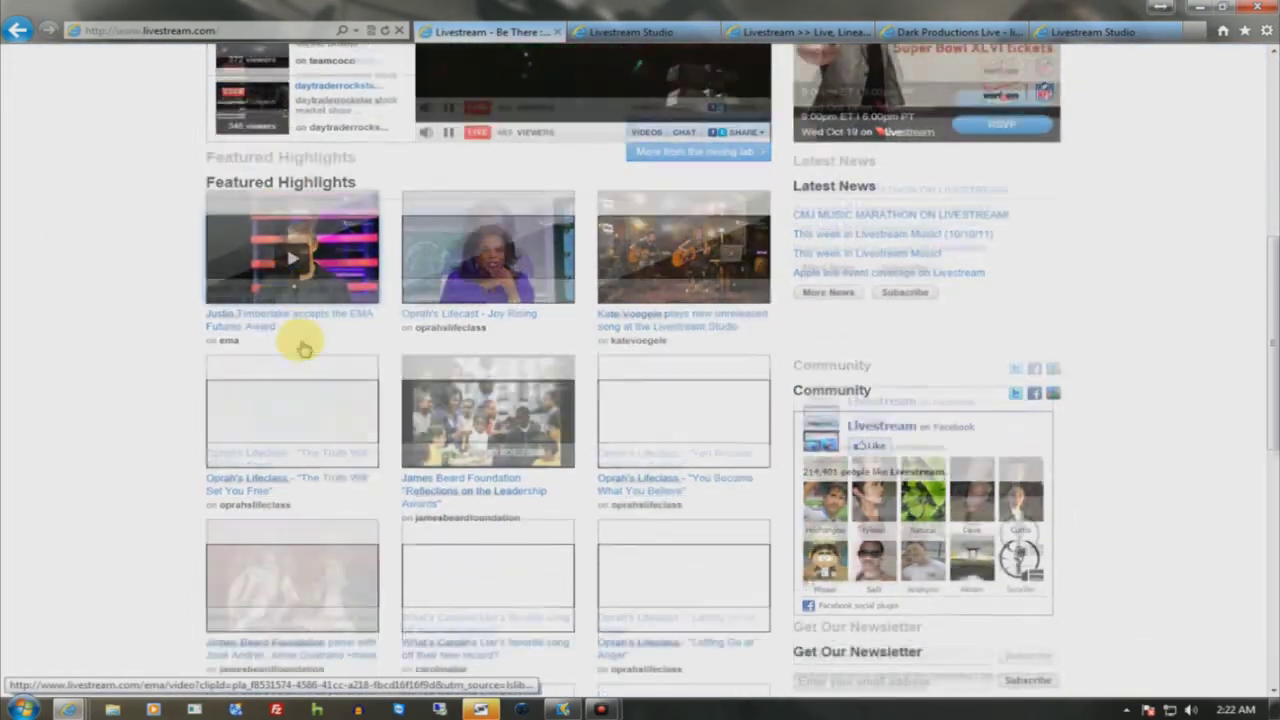
{"action": "scroll", "coordinate": [300, 337], "scroll_direction": "up", "scroll_amount": 5}
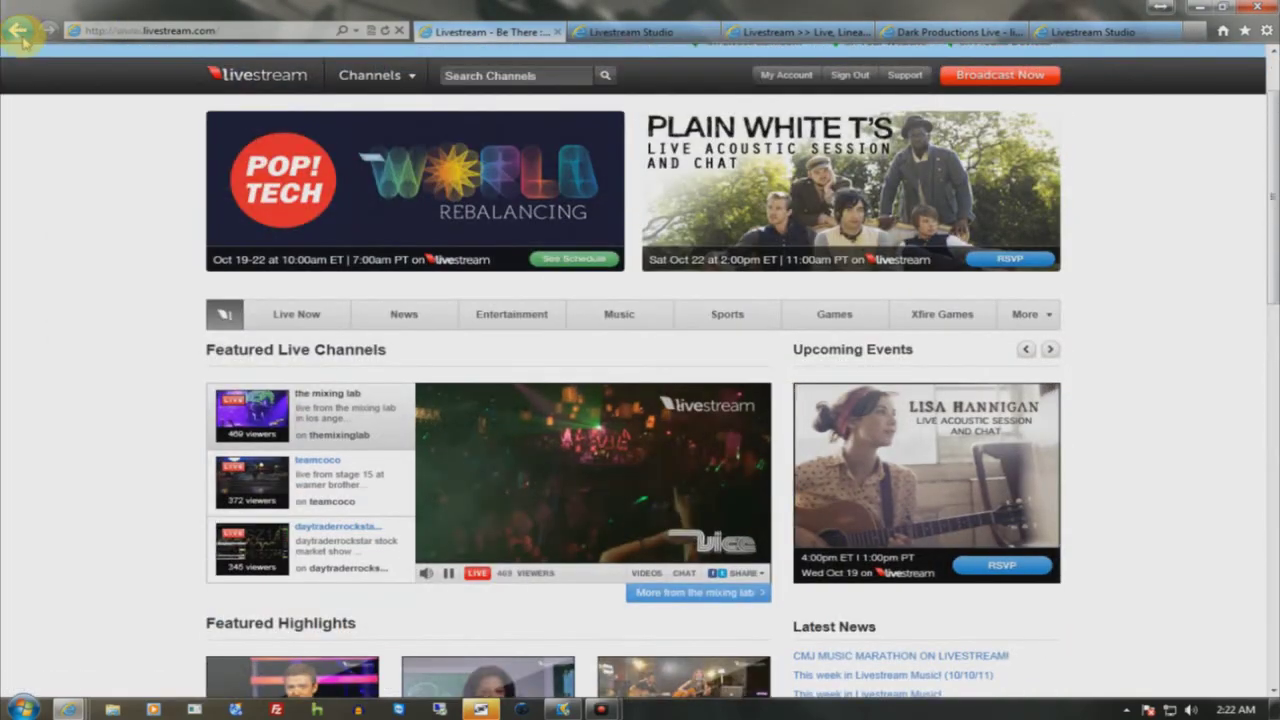
- Go back, view Procaster's Promote and Chat panels, then minimize the Procaster window
{"action": "left_click", "coordinate": [18, 31]}
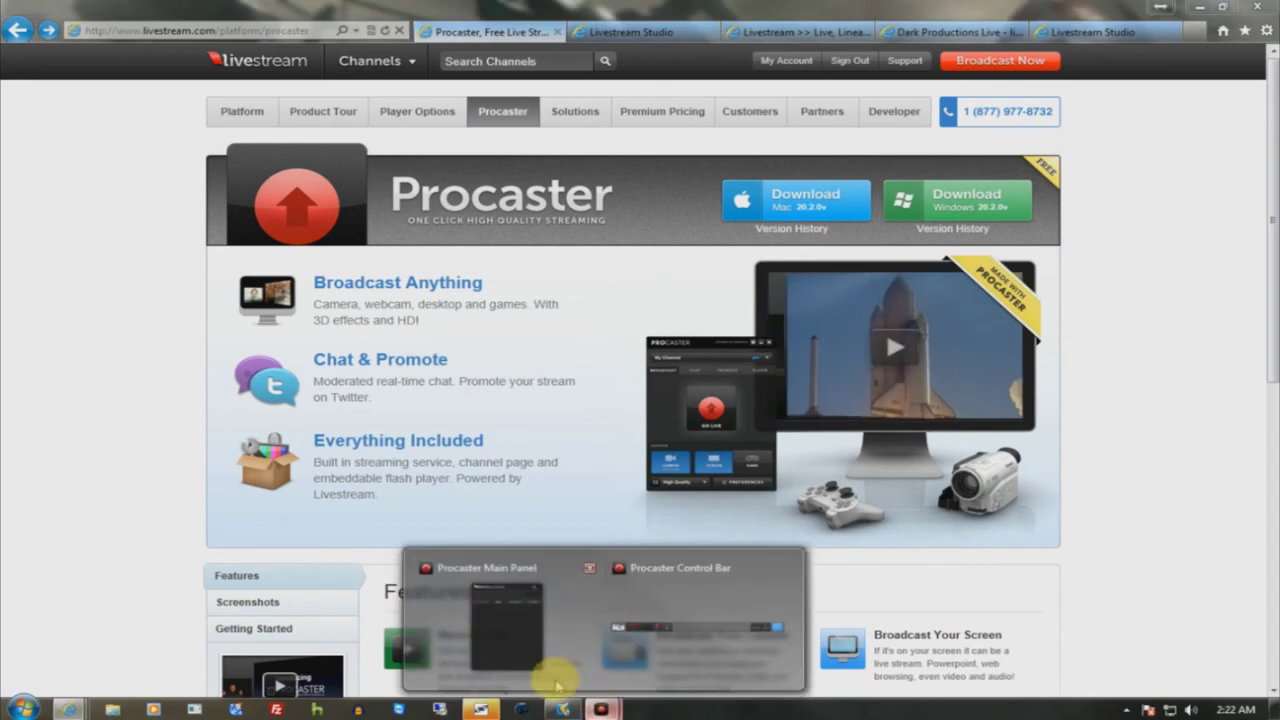
{"action": "left_click", "coordinate": [535, 645]}
{"action": "left_click", "coordinate": [1027, 164]}
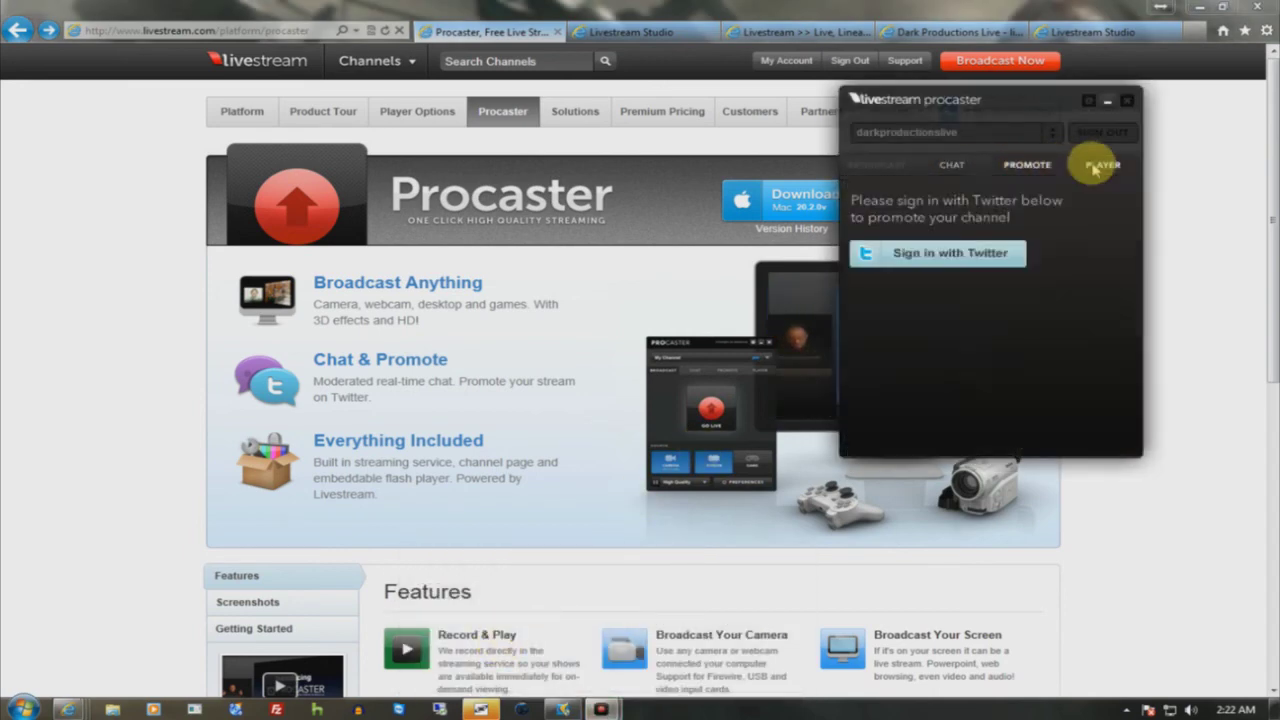
{"action": "left_click", "coordinate": [955, 164]}
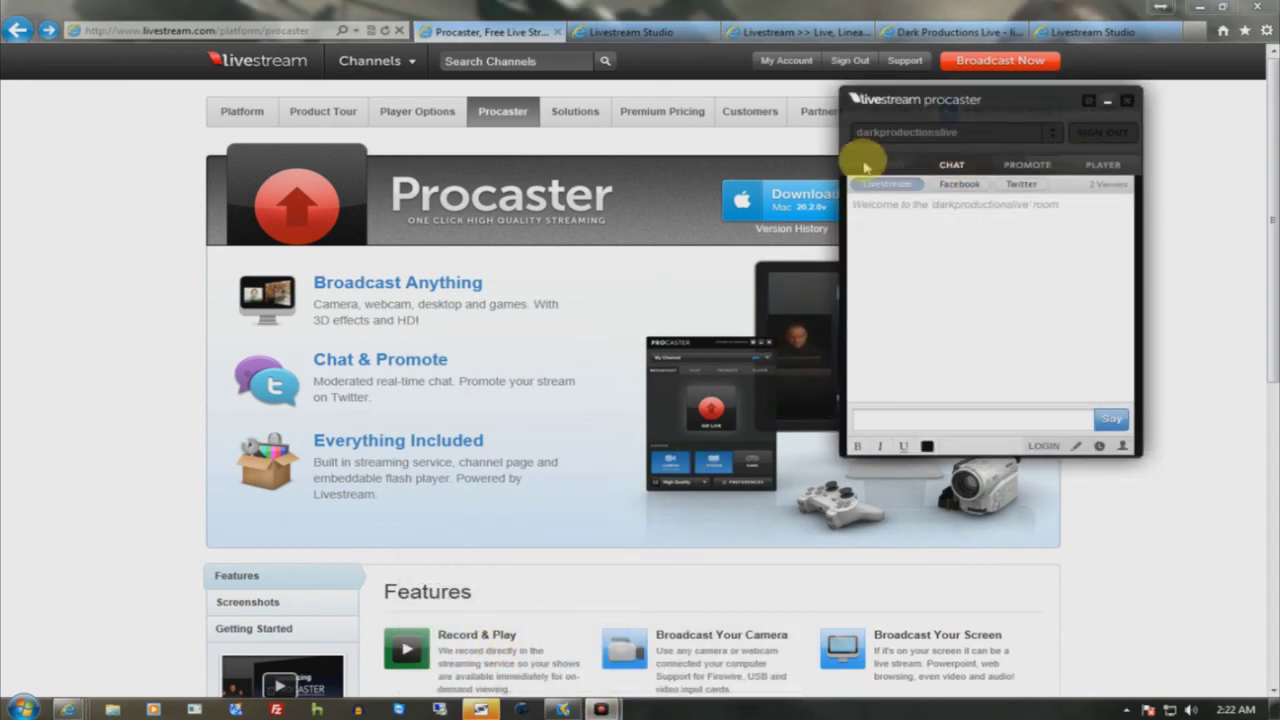
{"action": "left_click", "coordinate": [1106, 103]}
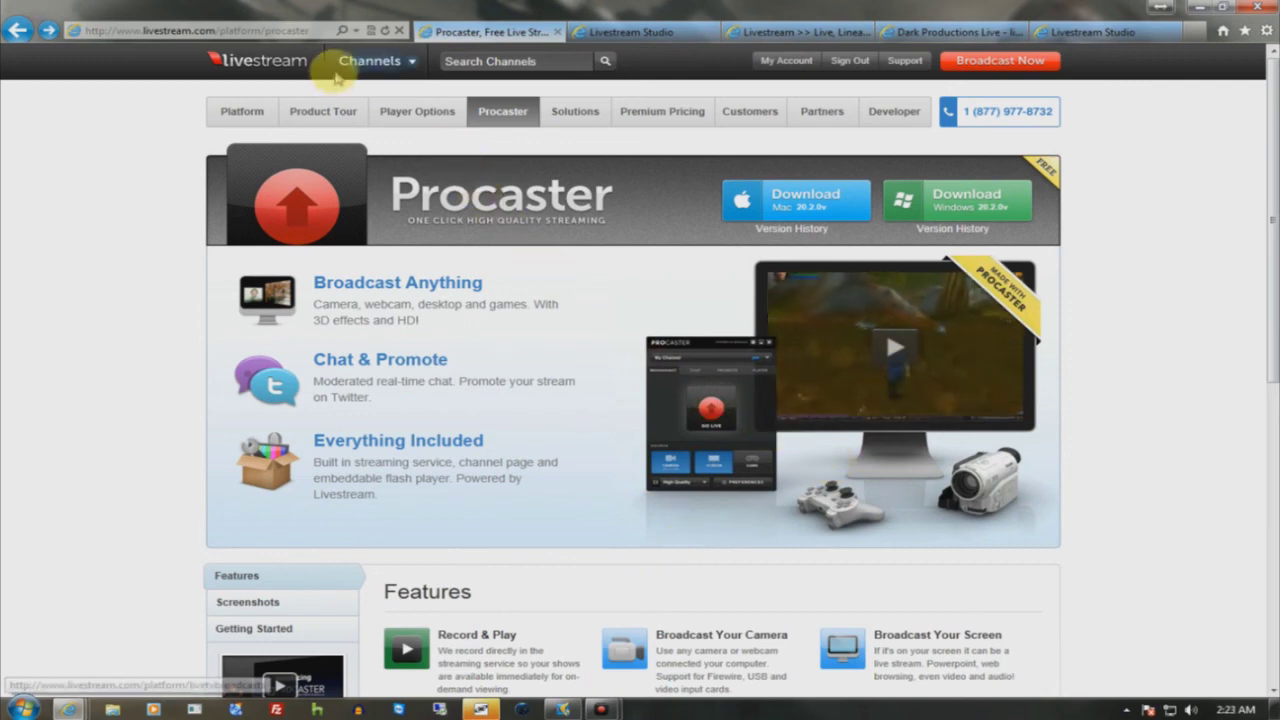
{"action": "mouse_move", "coordinate": [368, 60]}
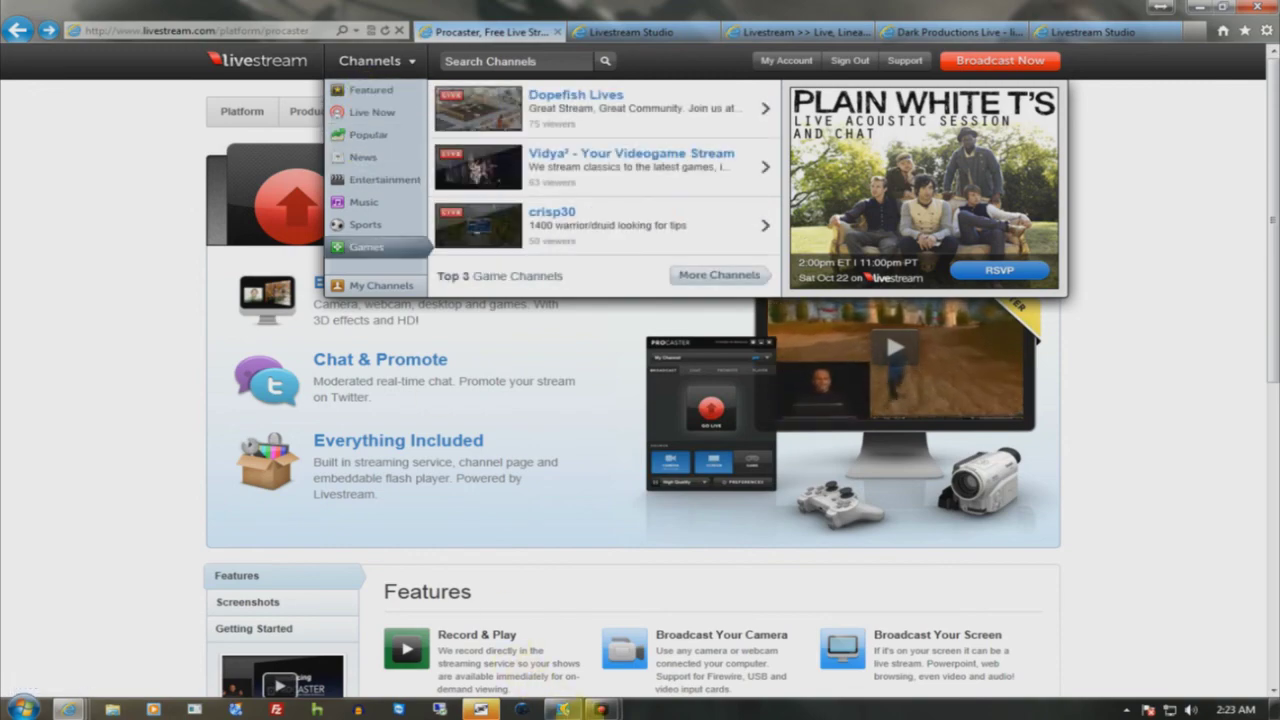
{"action": "mouse_move", "coordinate": [600, 709]}
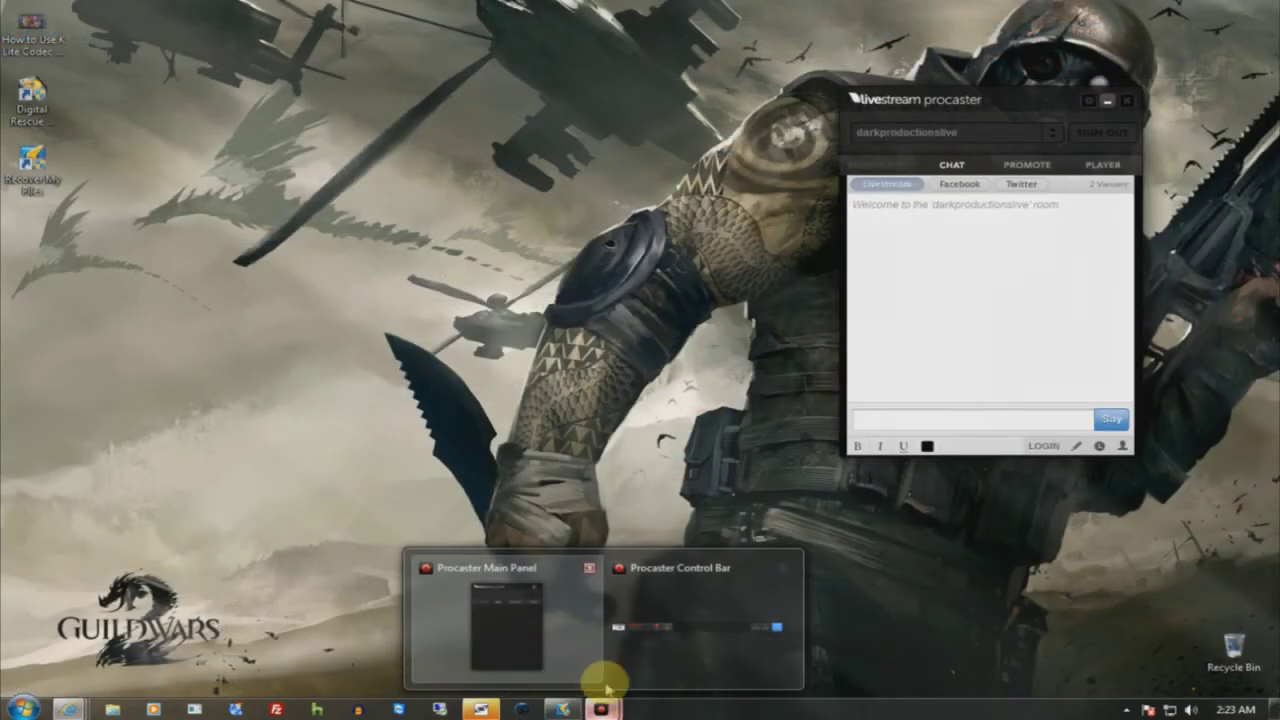